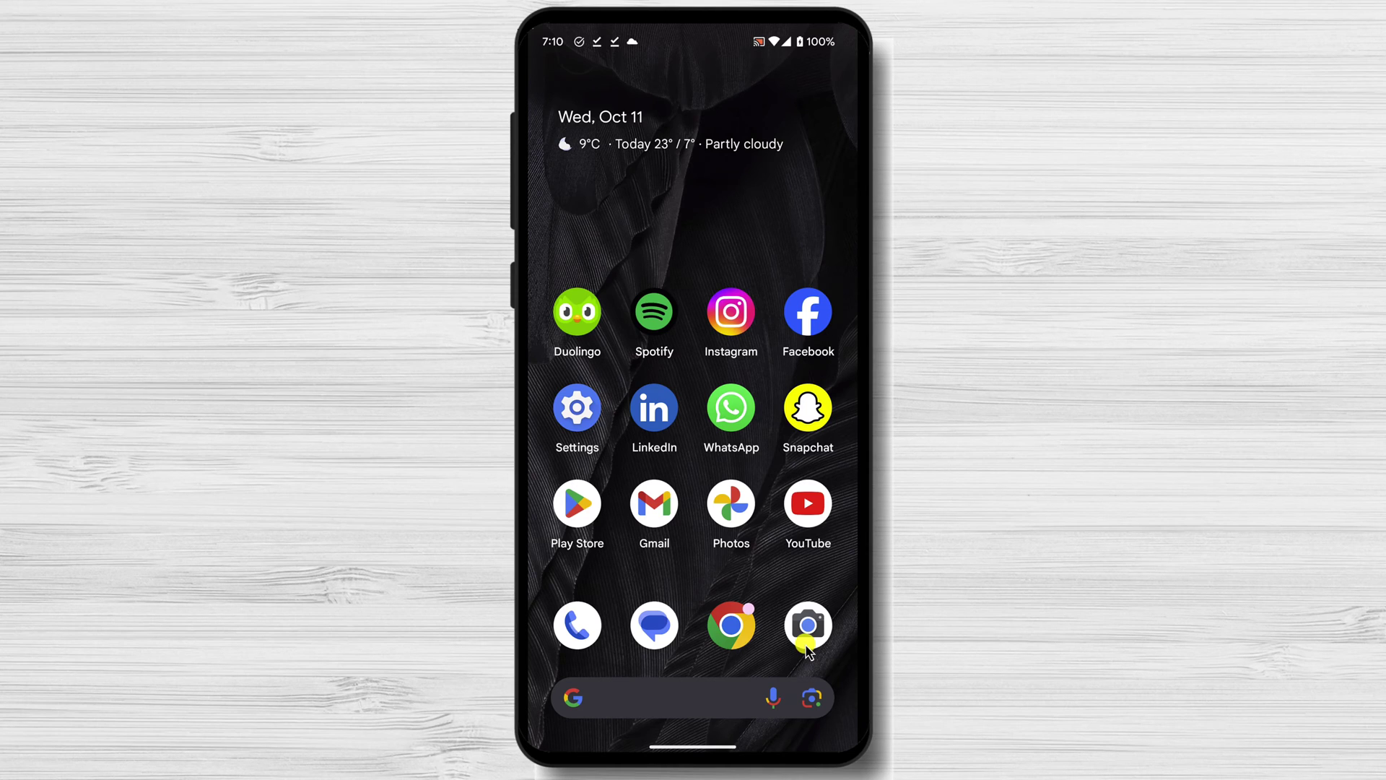
- Search 'word to pdf' in a new Chrome tab and open iLovePDF's Convert WORD to PDF result
{"action": "left_click", "coordinate": [742, 632]}
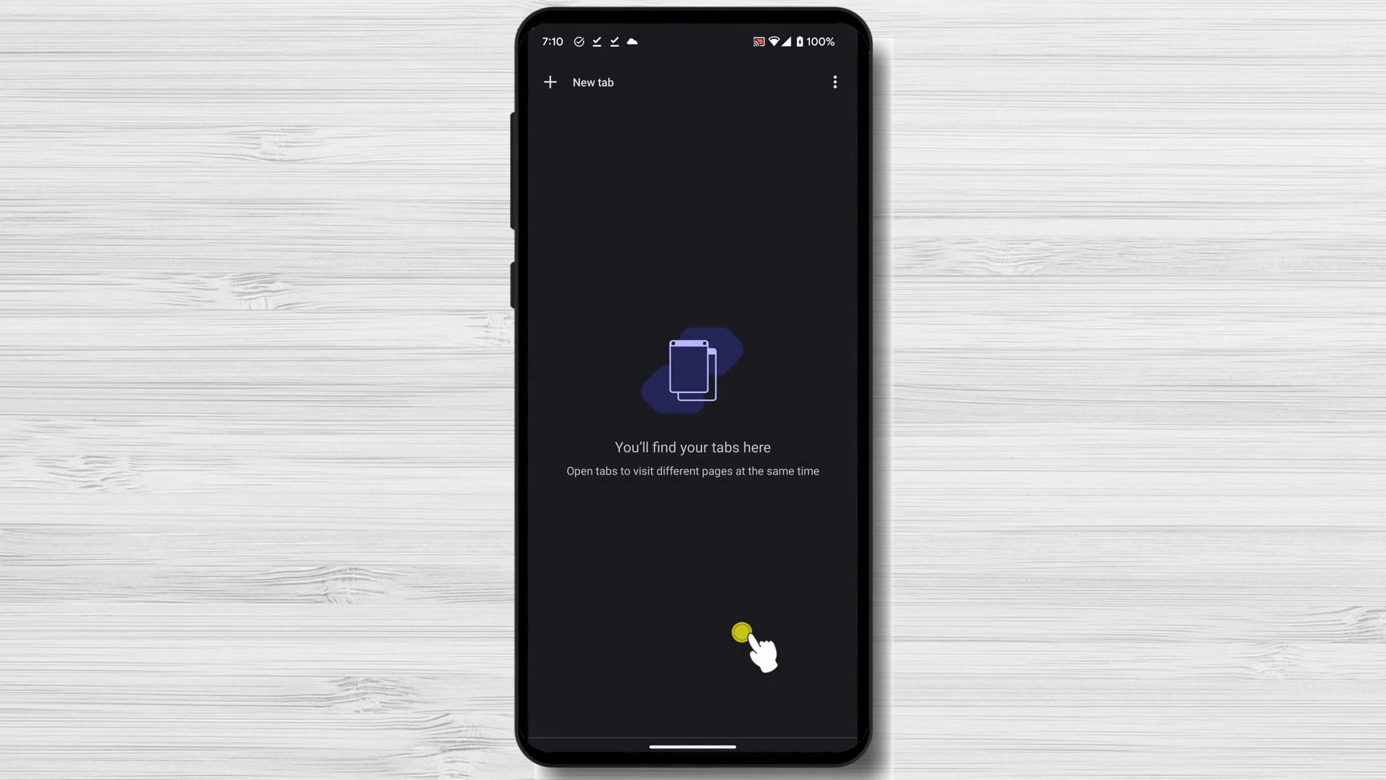
{"action": "left_click", "coordinate": [614, 87]}
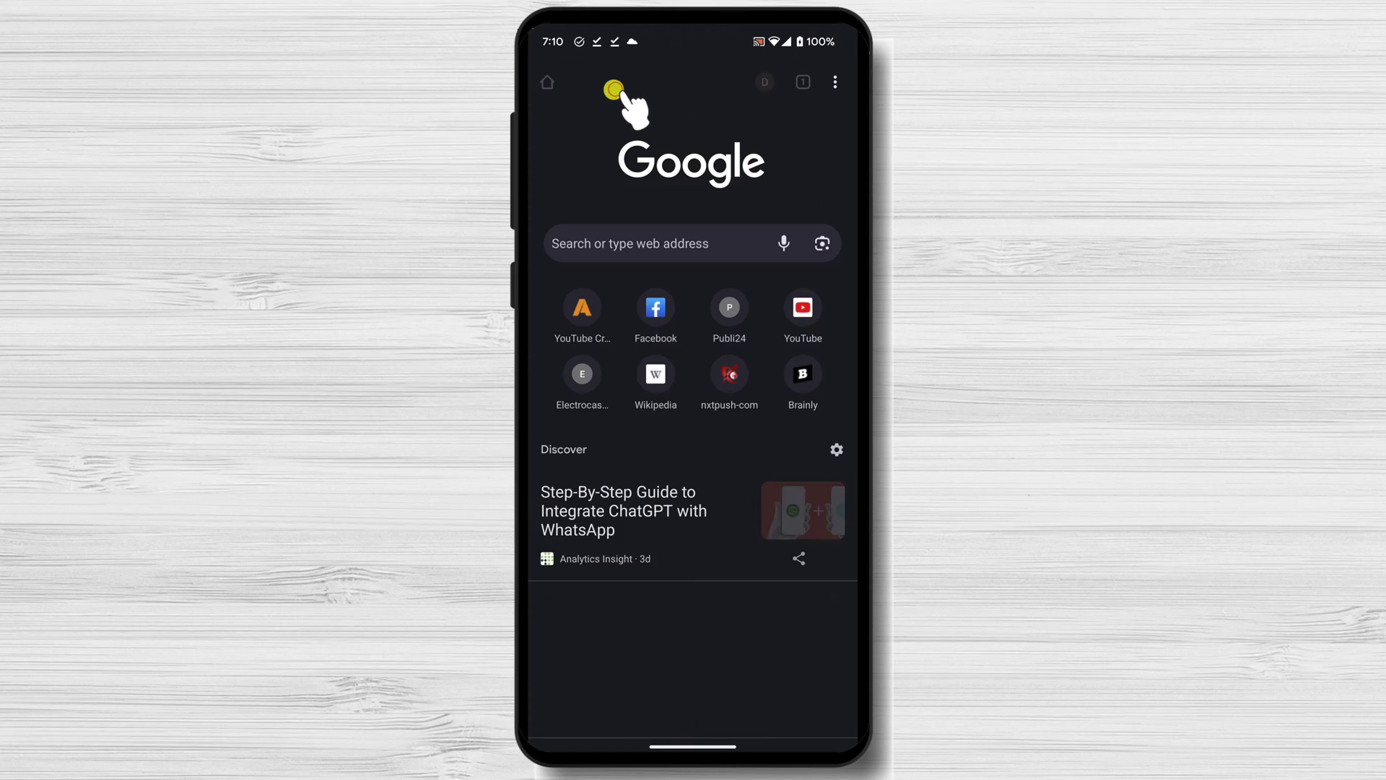
{"action": "left_click", "coordinate": [654, 243]}
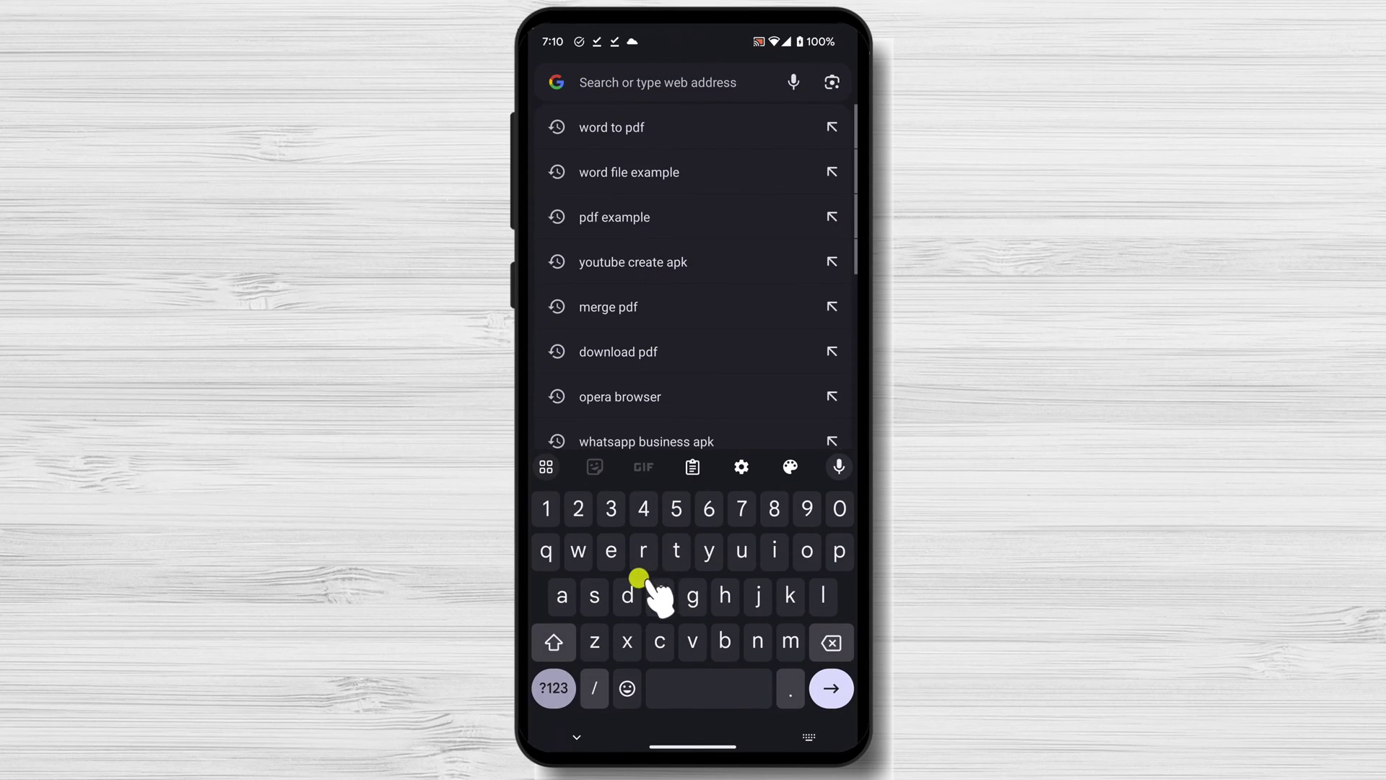
{"action": "left_click", "coordinate": [628, 128]}
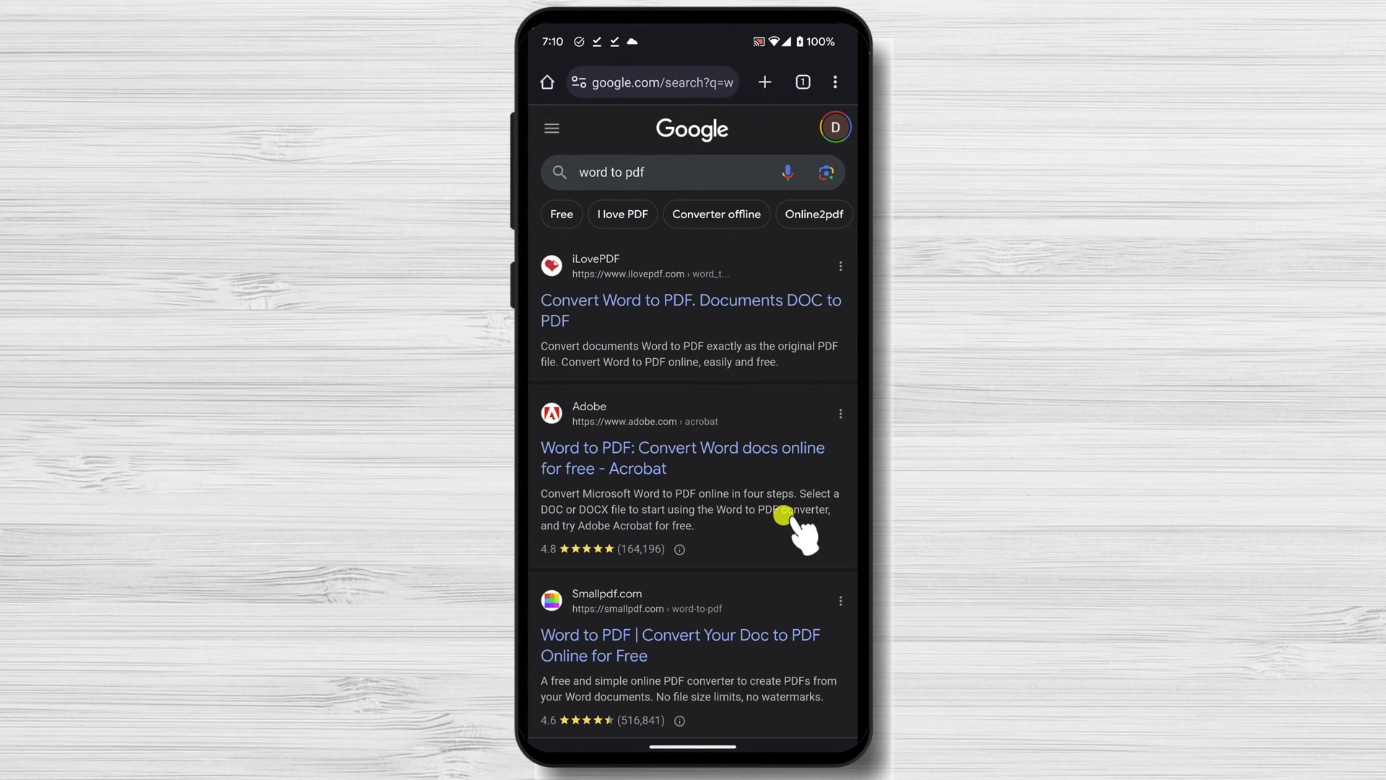
{"action": "left_click_drag", "start_coordinate": [782, 514], "coordinate": [765, 366]}
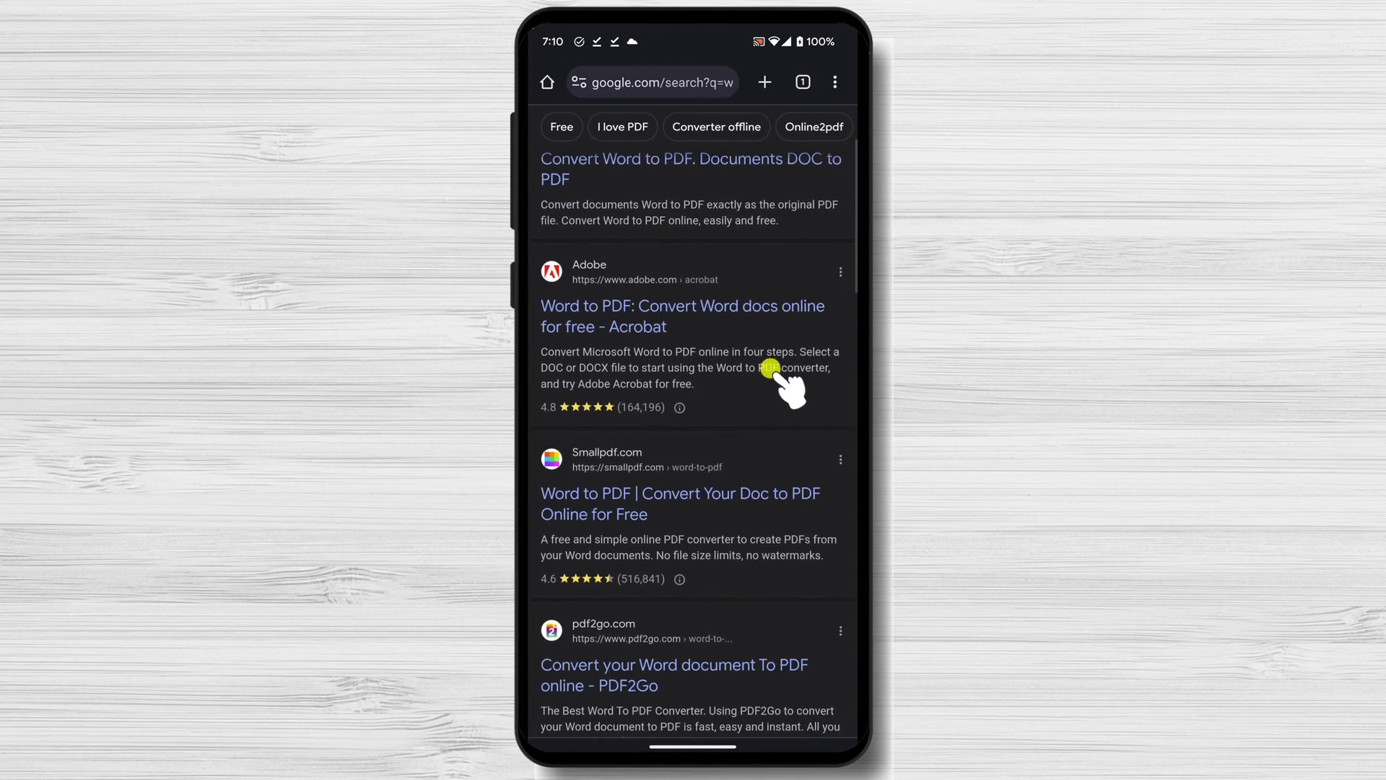
{"action": "left_click_drag", "start_coordinate": [826, 470], "coordinate": [836, 519]}
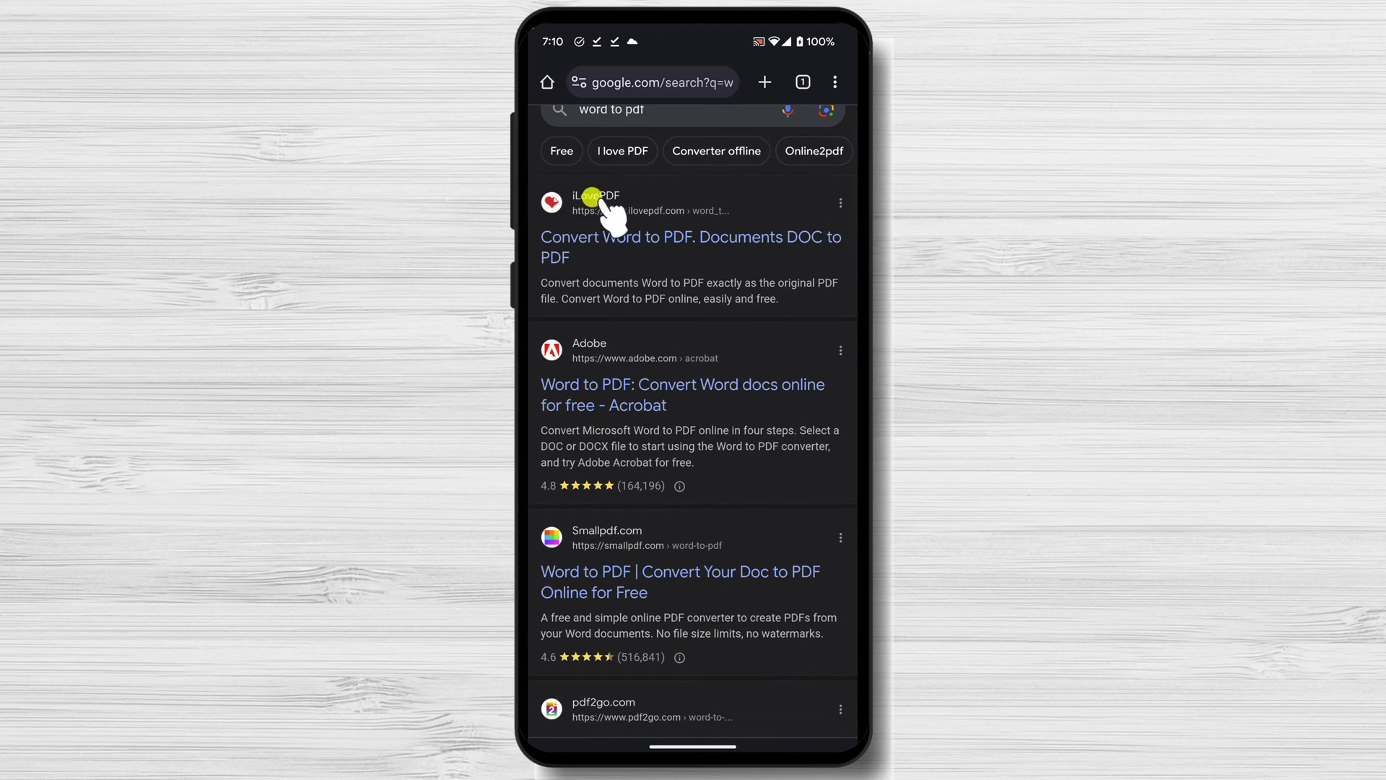
{"action": "left_click", "coordinate": [672, 241]}
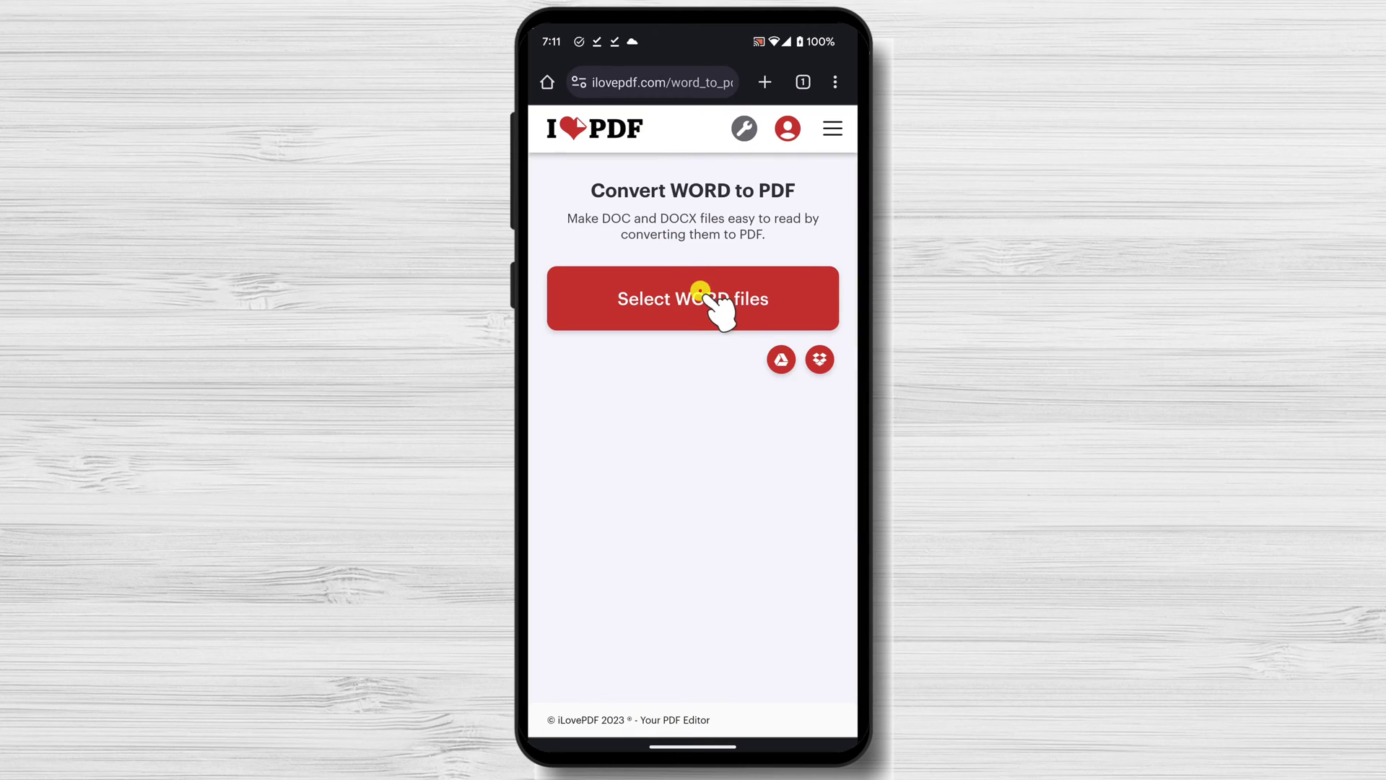
- Select file-sample_1MB.doc in iLovePDF and start its conversion to PDF
{"action": "left_click", "coordinate": [700, 296]}
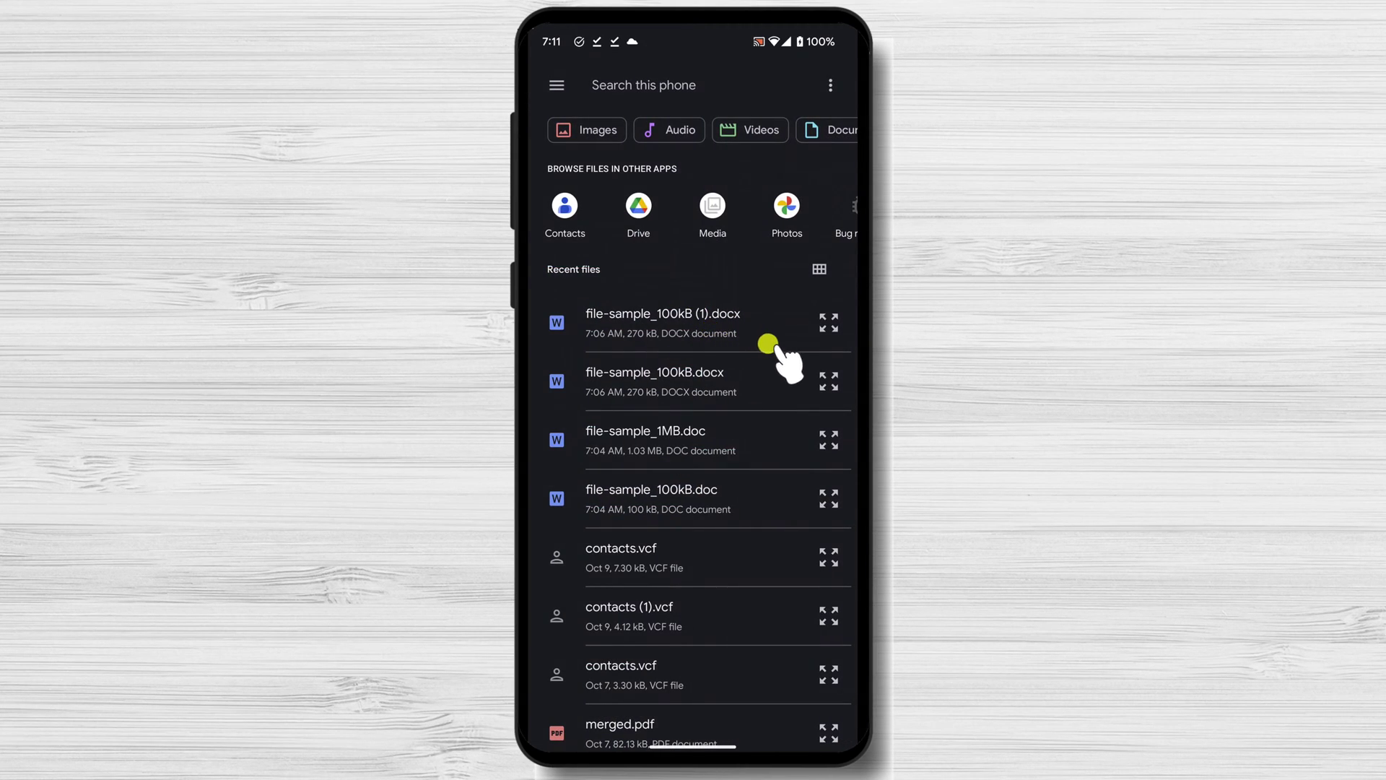
{"action": "left_click", "coordinate": [701, 440]}
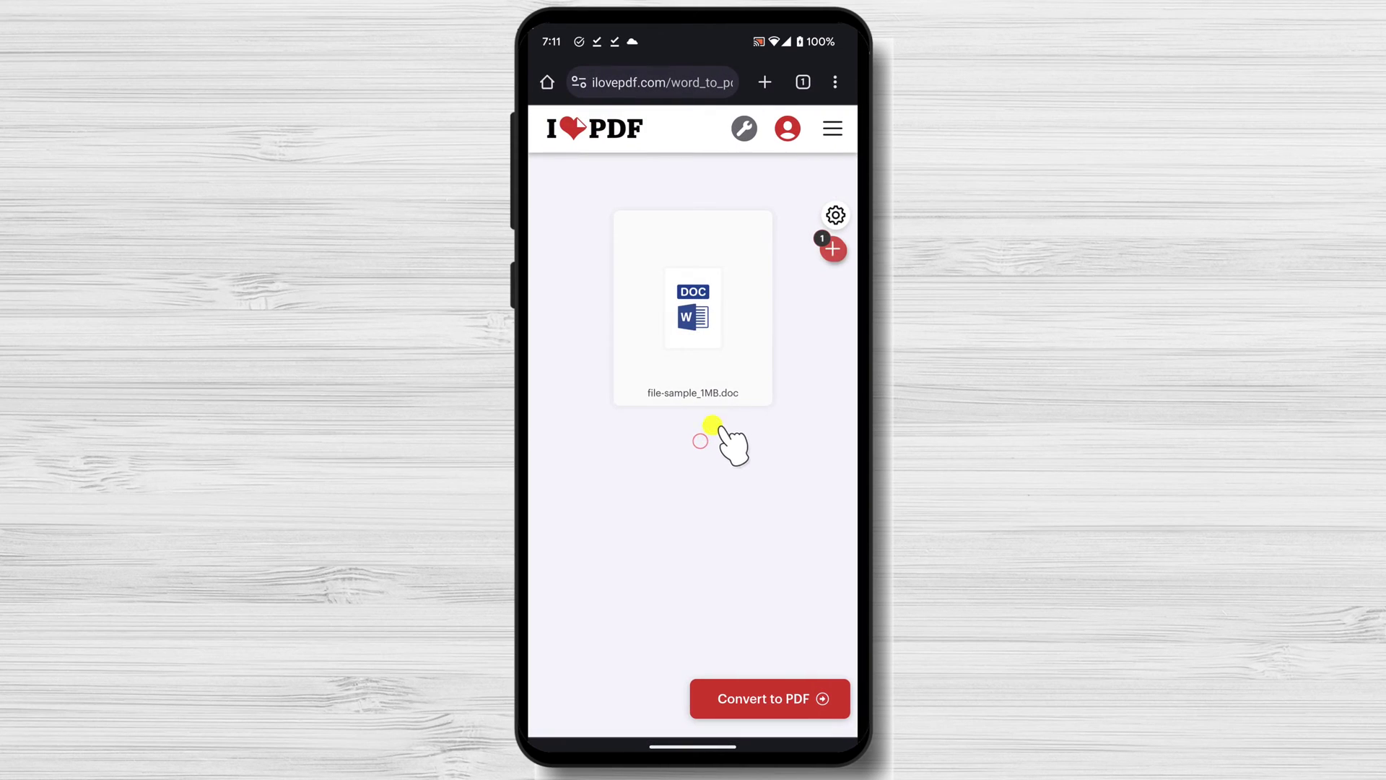
{"action": "left_click", "coordinate": [796, 699]}
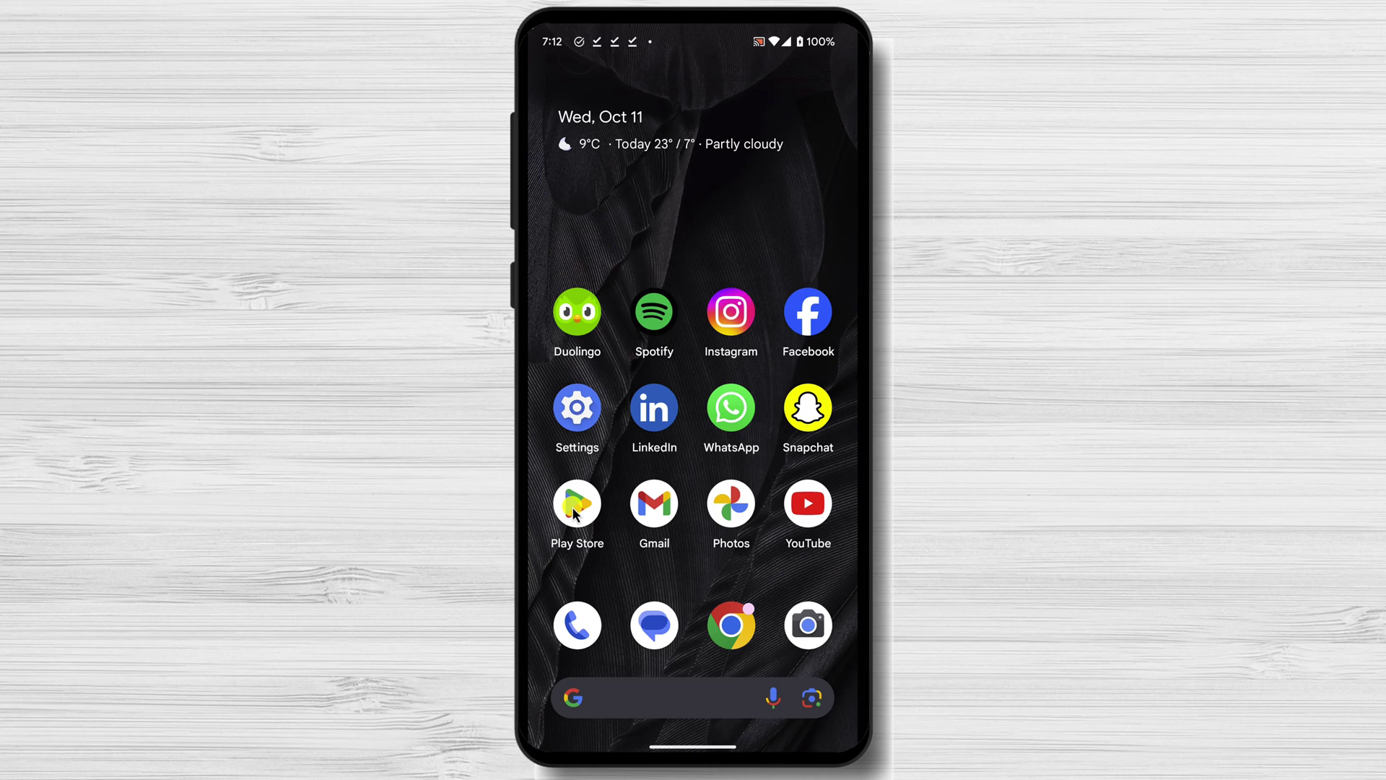
- Search the Play Store for 'google docs' and install the Google Docs app
{"action": "left_click", "coordinate": [572, 505]}
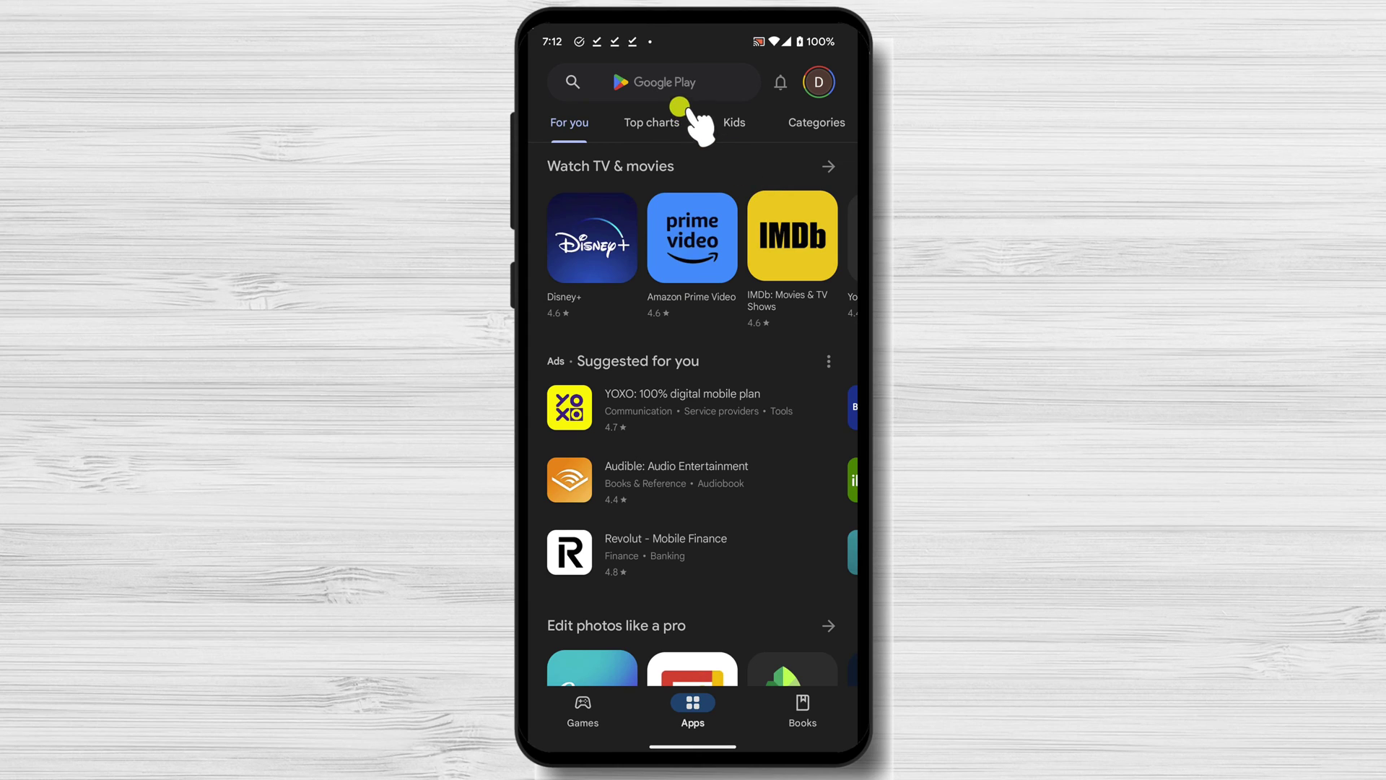
{"action": "left_click", "coordinate": [674, 86]}
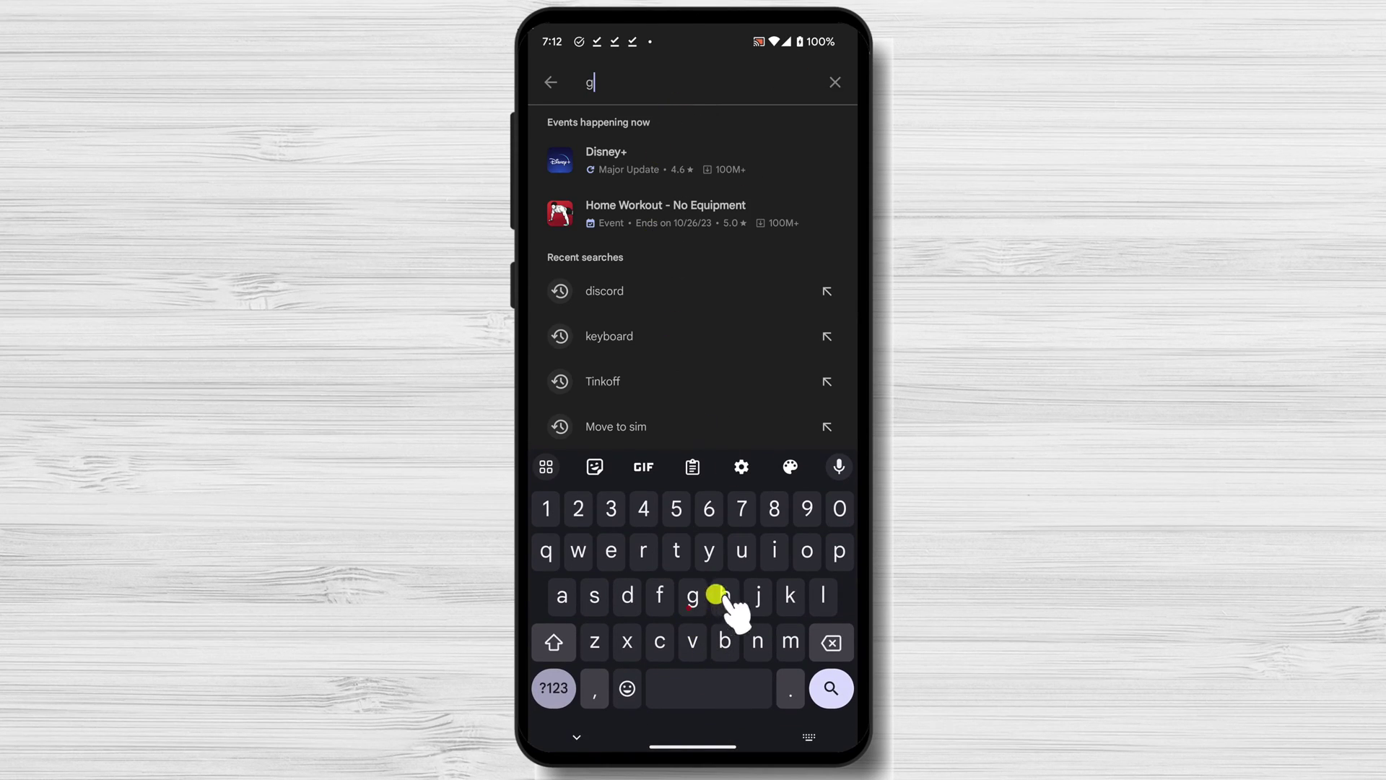
{"action": "type", "text": "oog"}
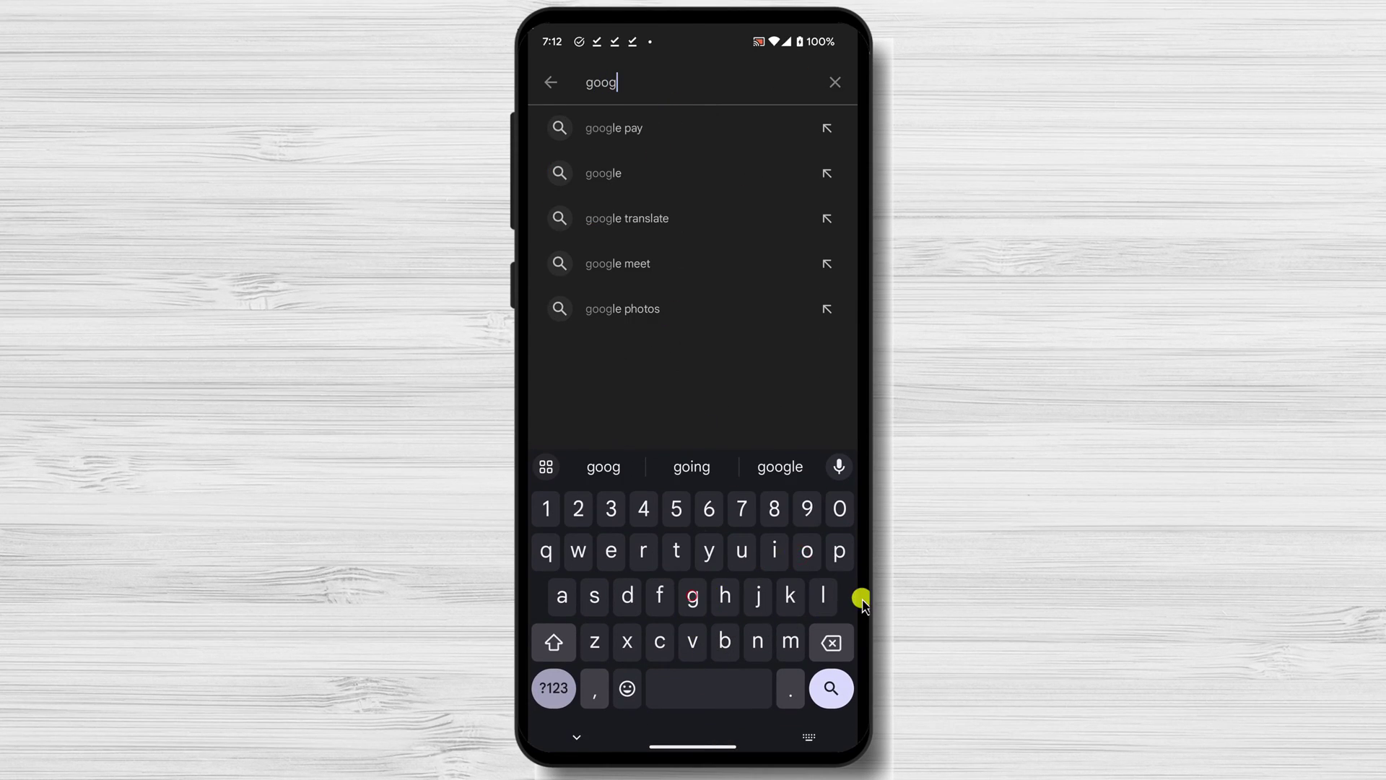
{"action": "type", "text": "le "}
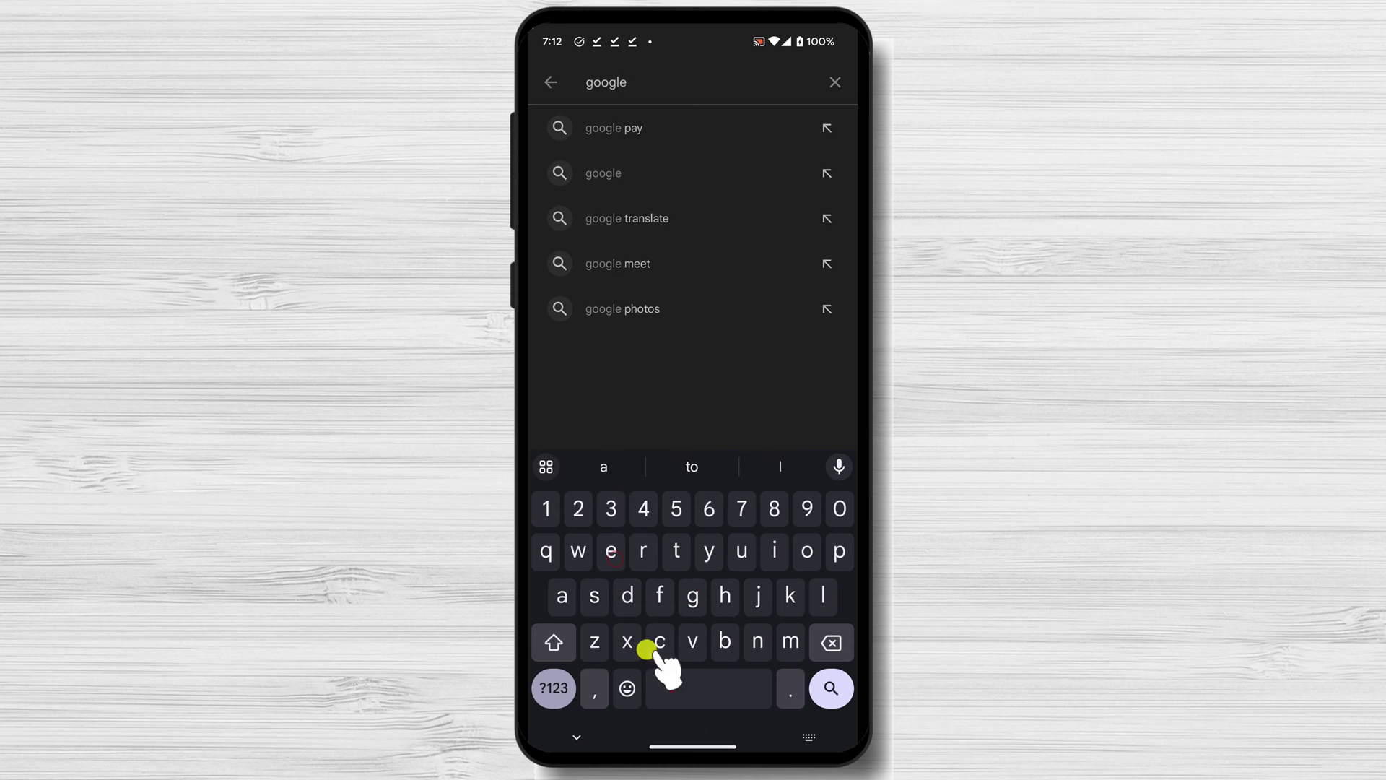
{"action": "type", "text": "docs"}
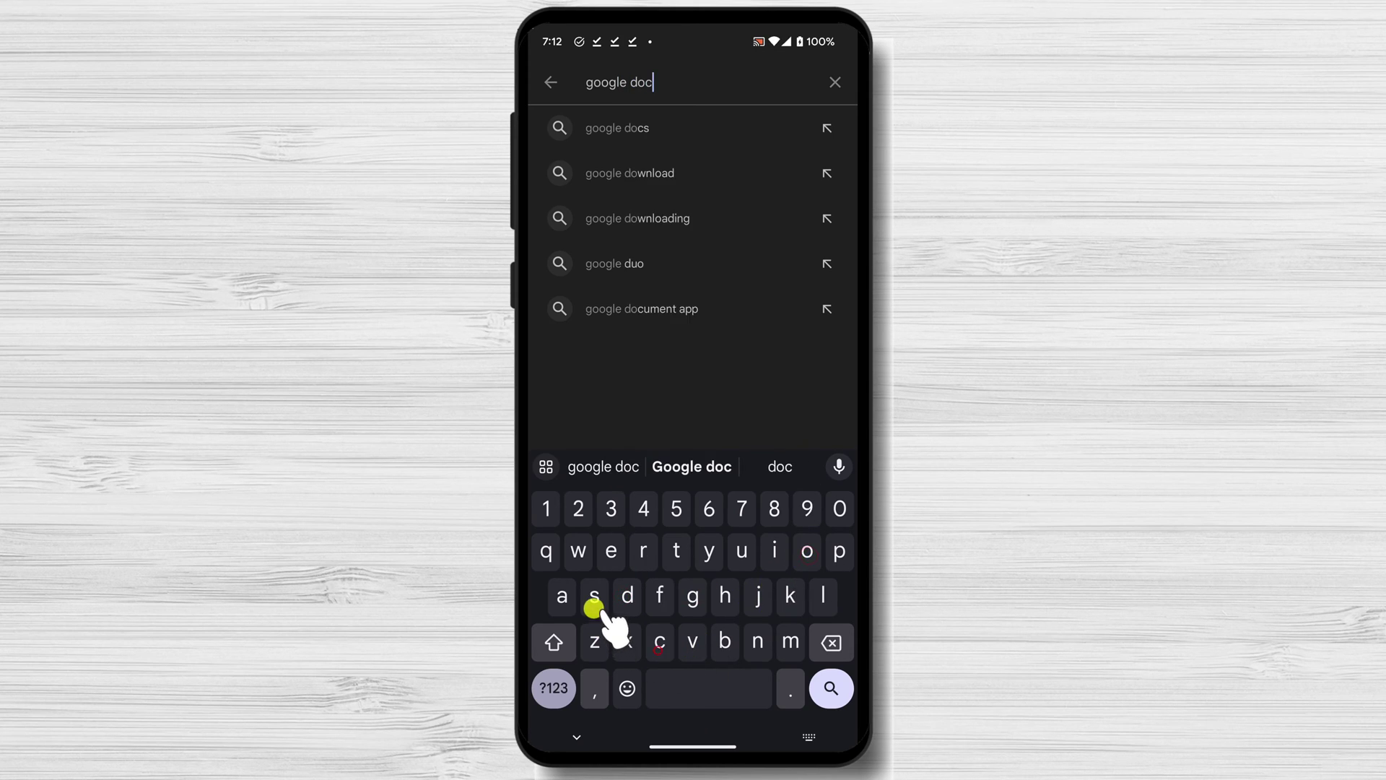
{"action": "left_click", "coordinate": [831, 688]}
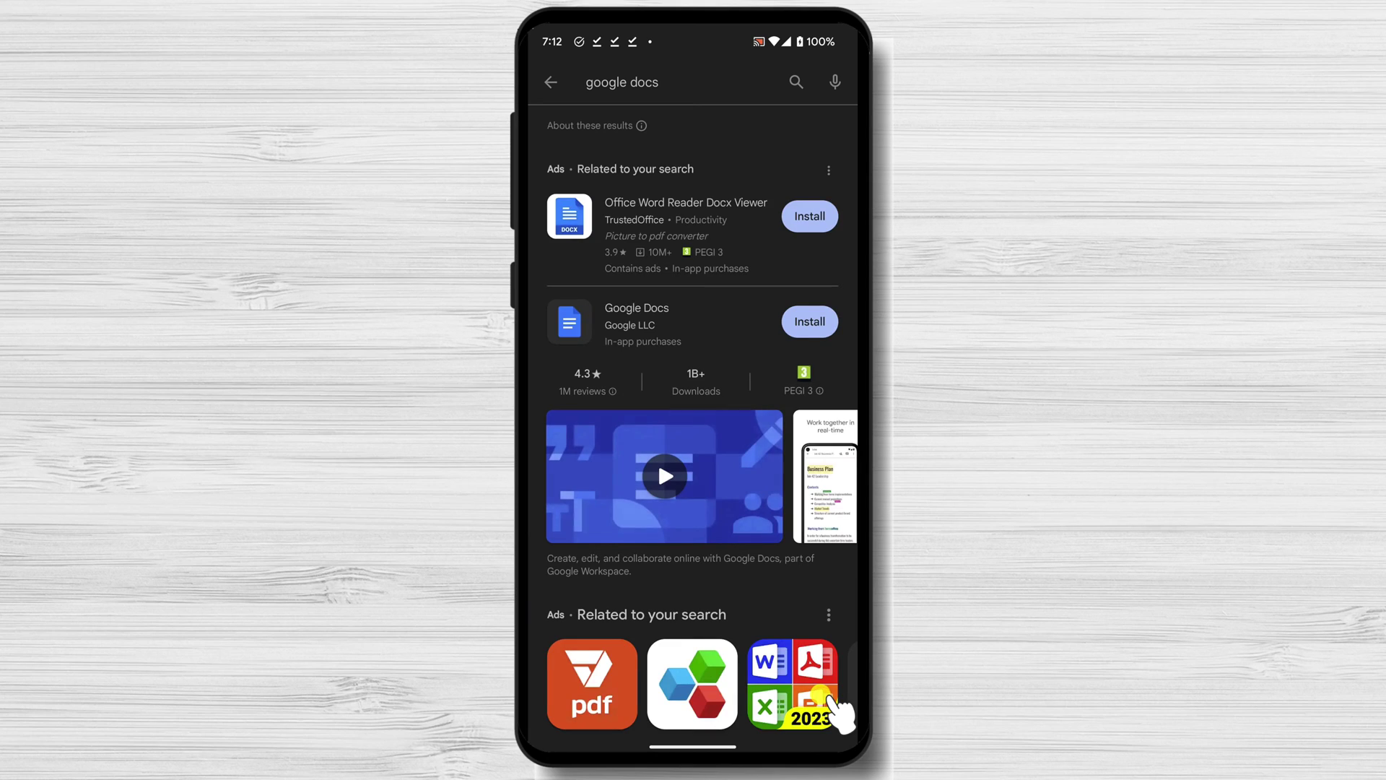
{"action": "left_click", "coordinate": [808, 323]}
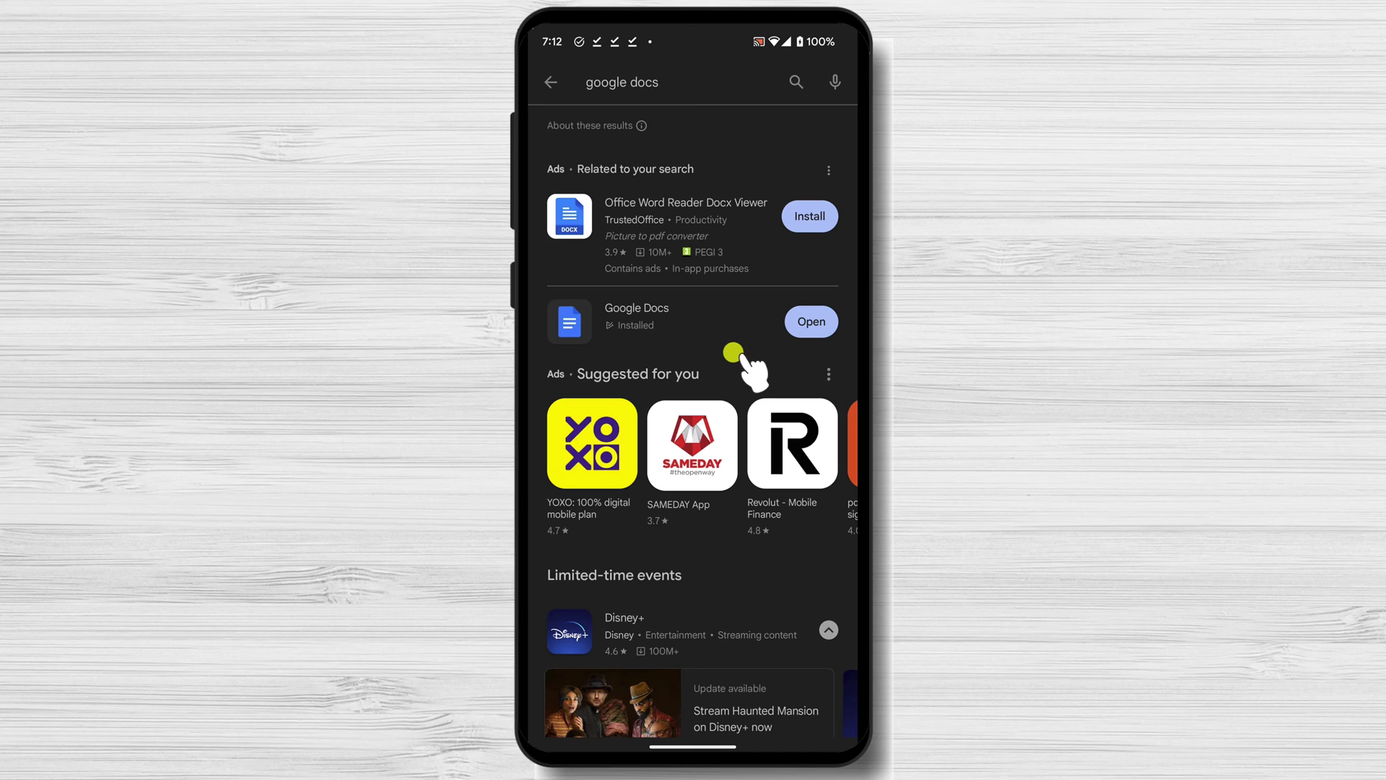
- Launch Google Docs, dismiss the dark mode notice, and show its navigation menu
{"action": "left_click", "coordinate": [810, 322]}
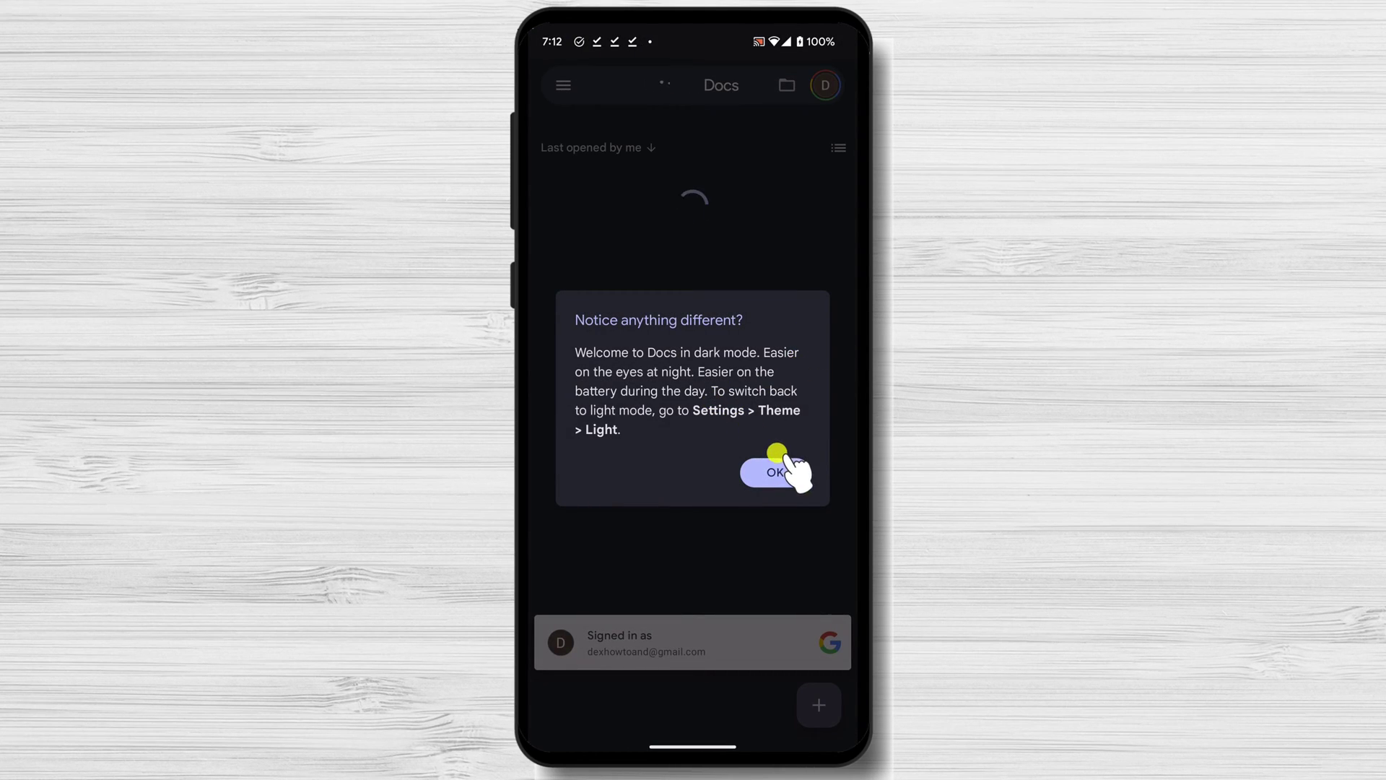
{"action": "left_click", "coordinate": [774, 470]}
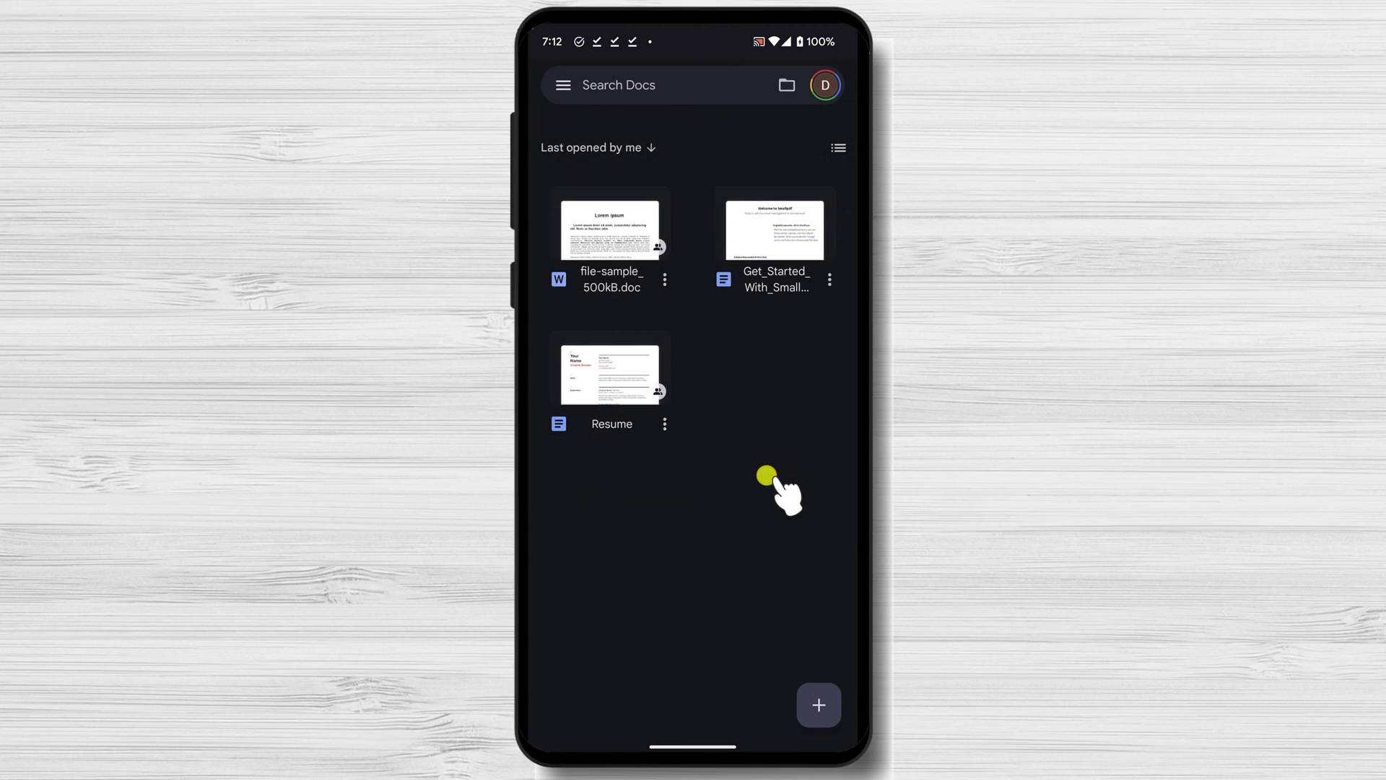
{"action": "left_click", "coordinate": [557, 87]}
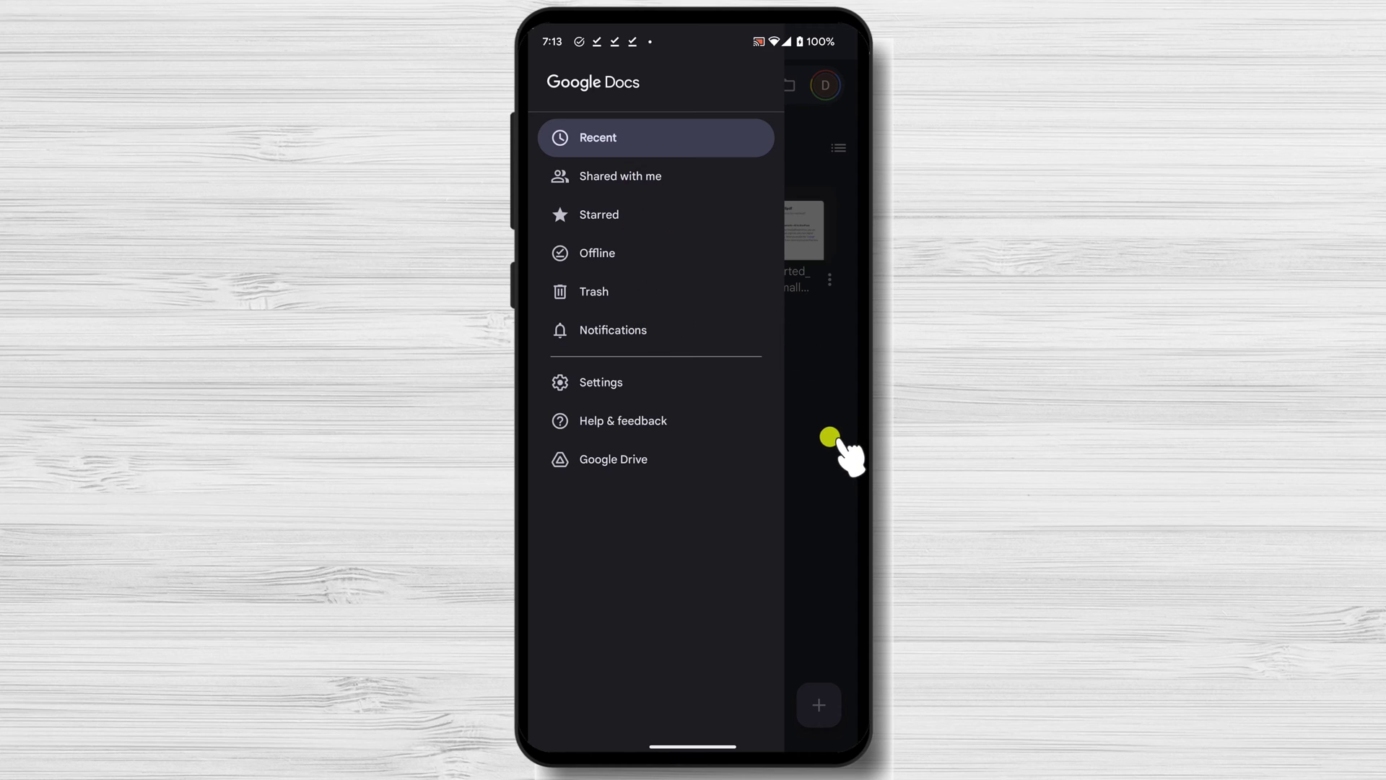
- Allow Drive notifications and upload file-sample_1MB.doc from the phone to Google Drive
{"action": "left_click", "coordinate": [622, 465]}
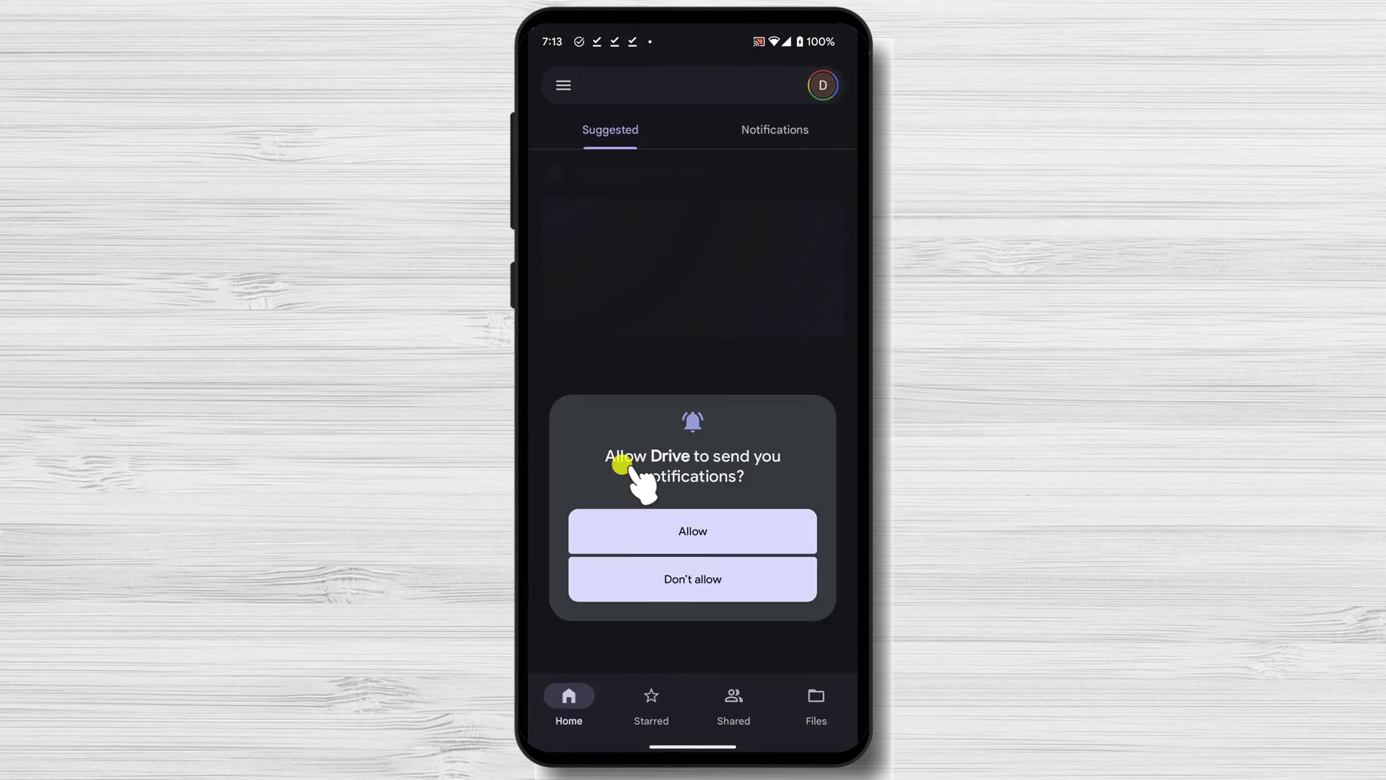
{"action": "left_click", "coordinate": [706, 425]}
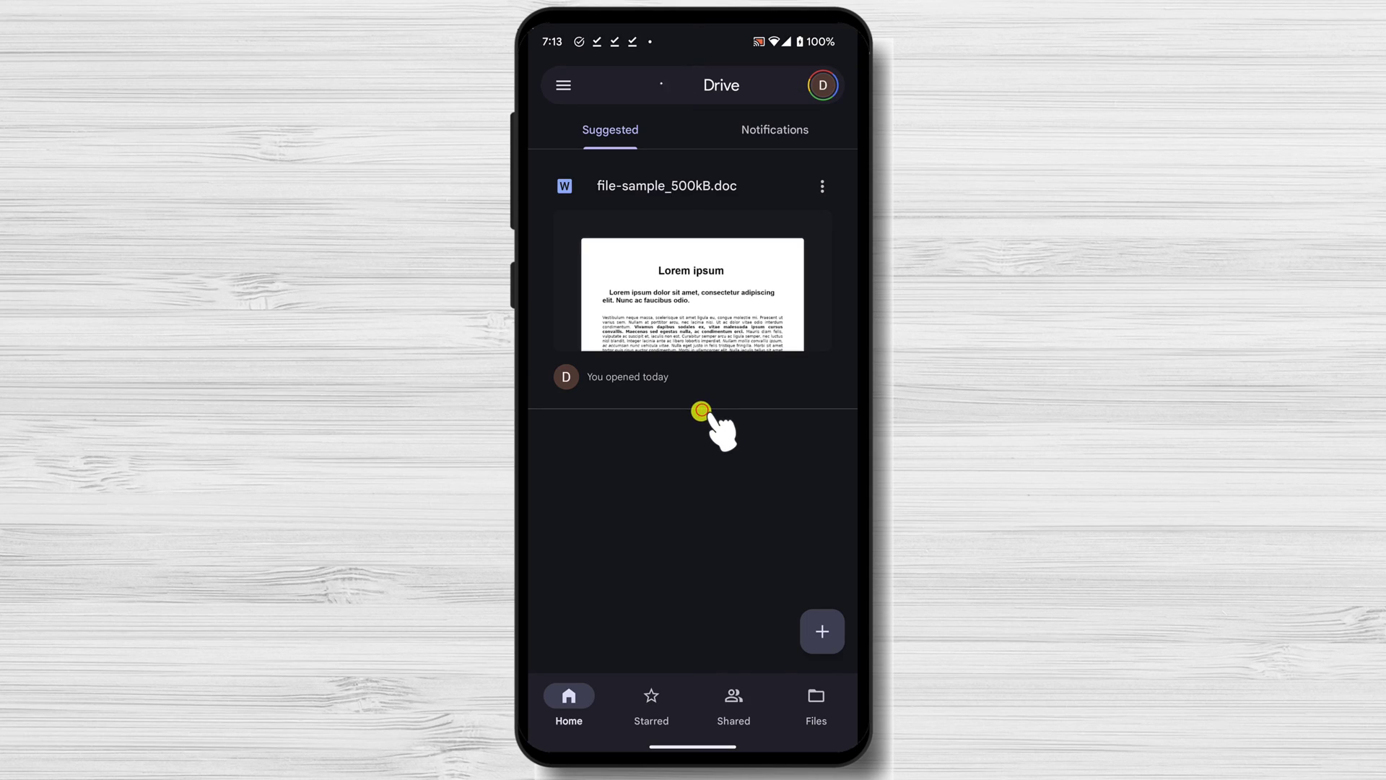
{"action": "left_click", "coordinate": [826, 630]}
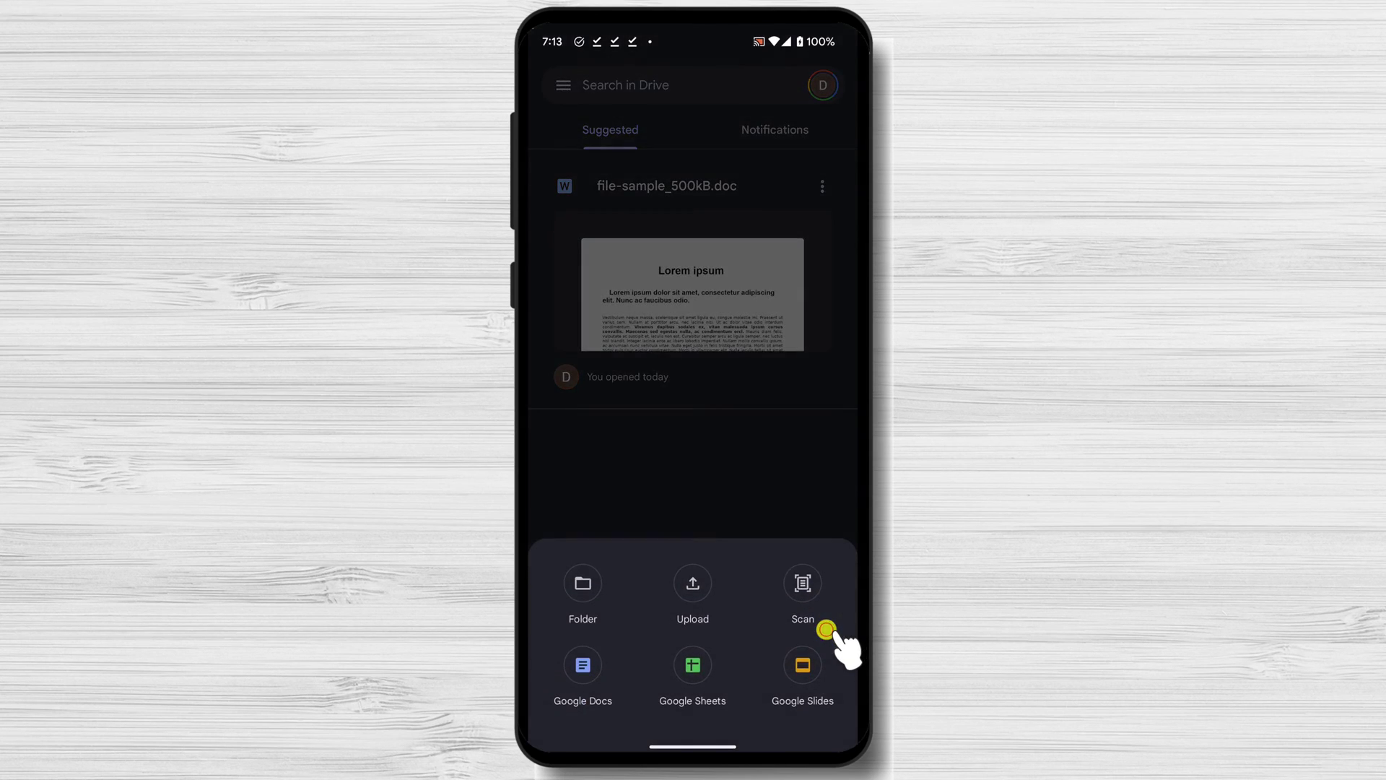
{"action": "left_click", "coordinate": [704, 592]}
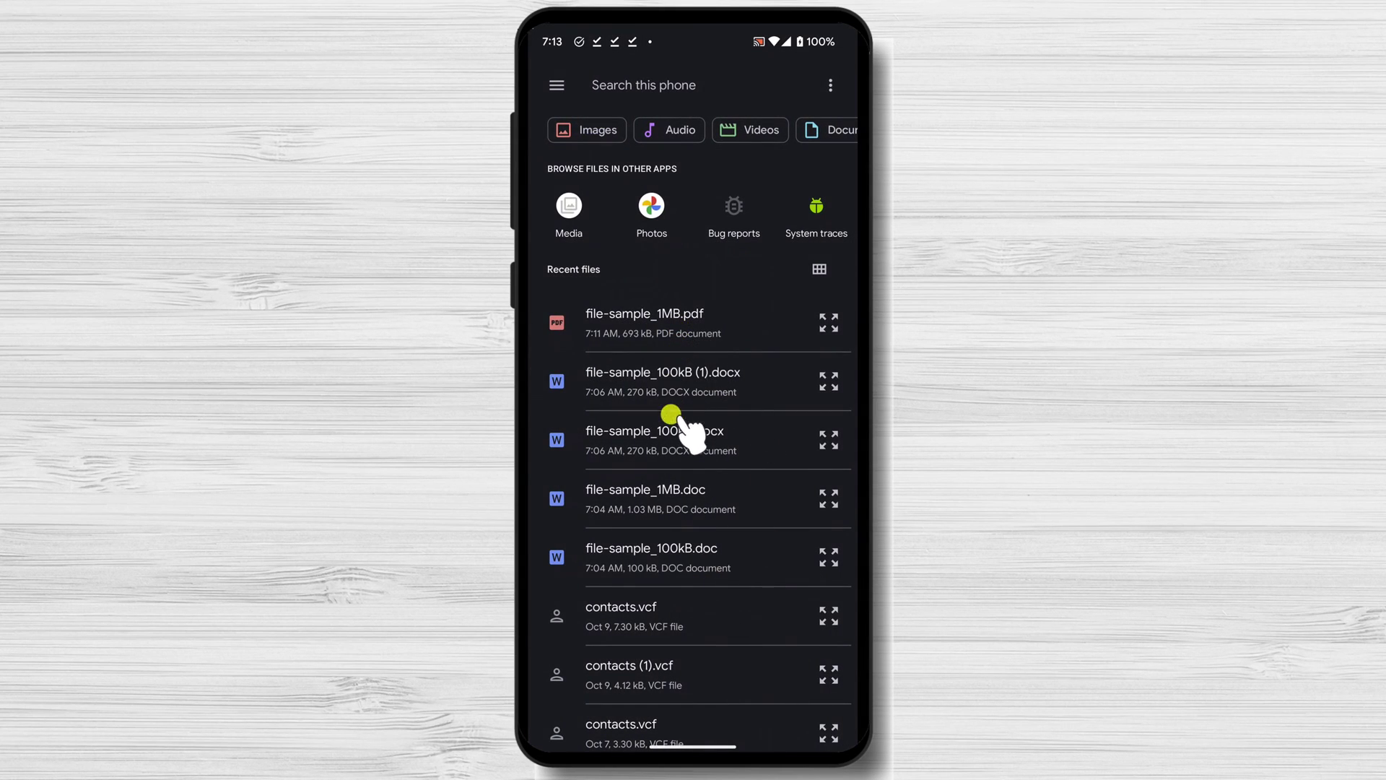
{"action": "left_click", "coordinate": [708, 504]}
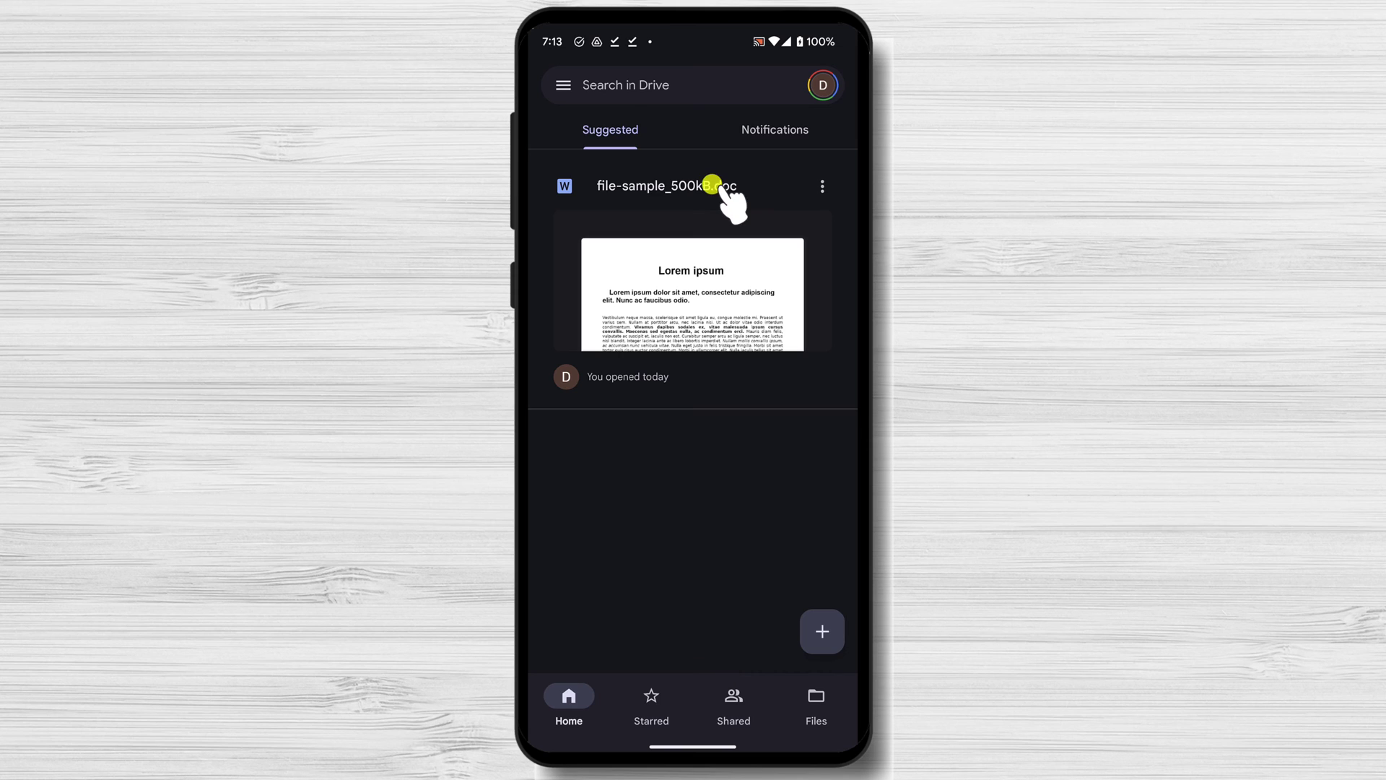
- Find file-sample_1MB.doc under Recent and open it with Google Docs
{"action": "left_click", "coordinate": [563, 84]}
{"action": "left_click", "coordinate": [608, 148]}
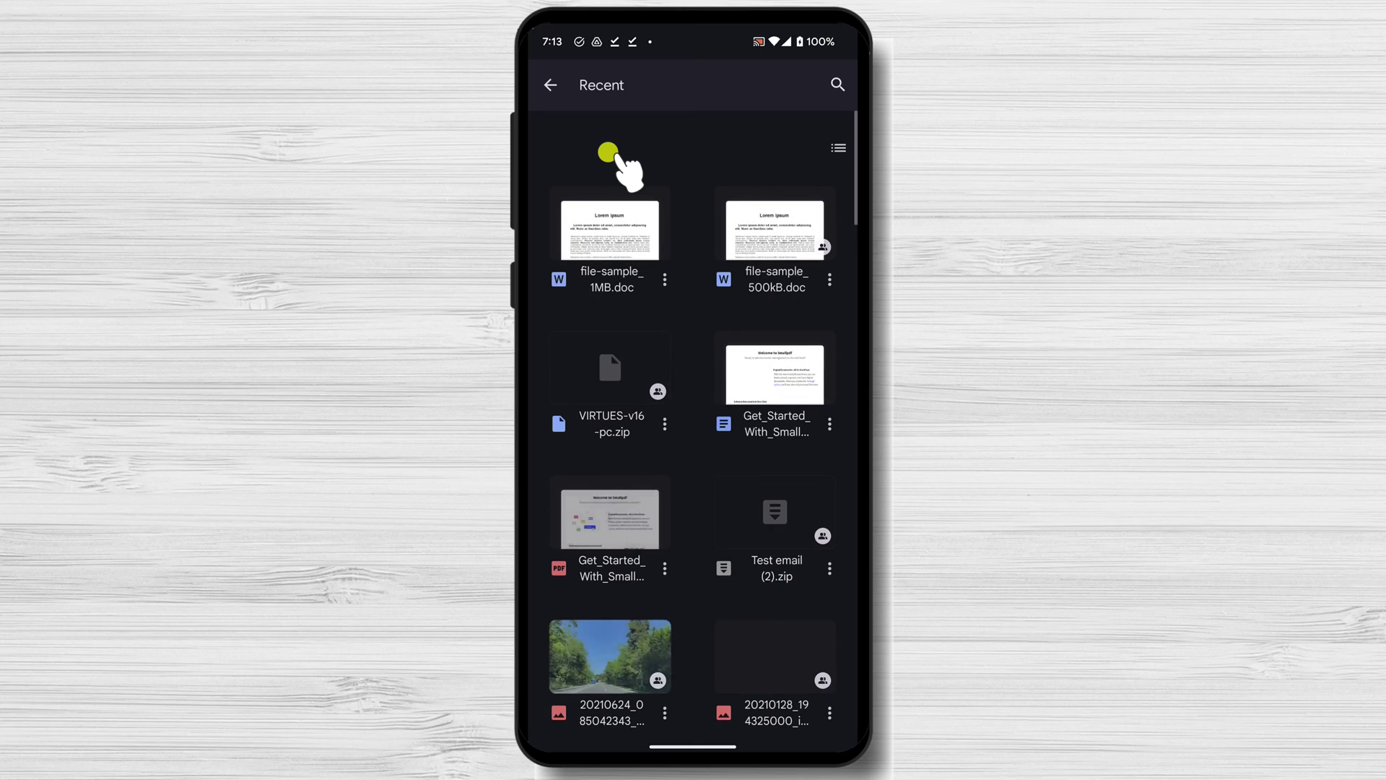
{"action": "left_click", "coordinate": [664, 279]}
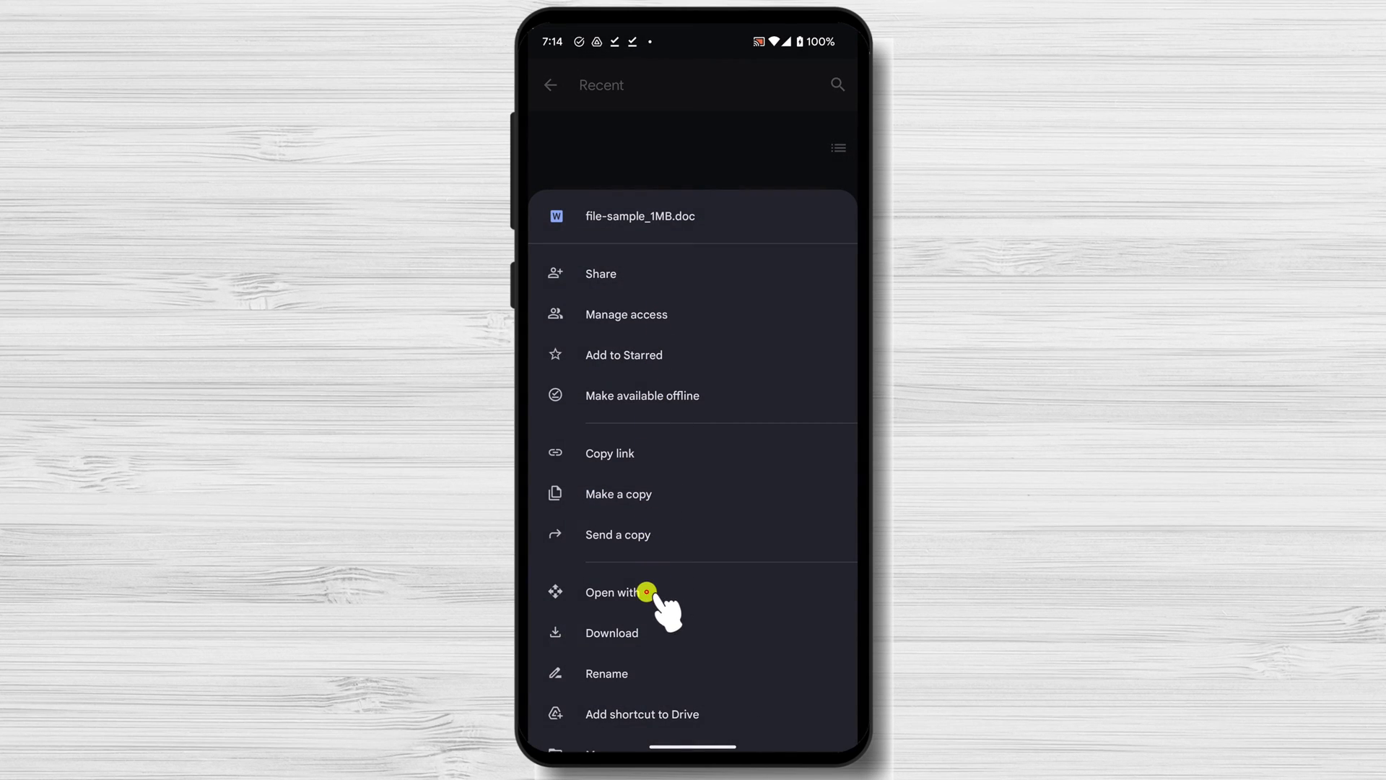
{"action": "left_click", "coordinate": [646, 592]}
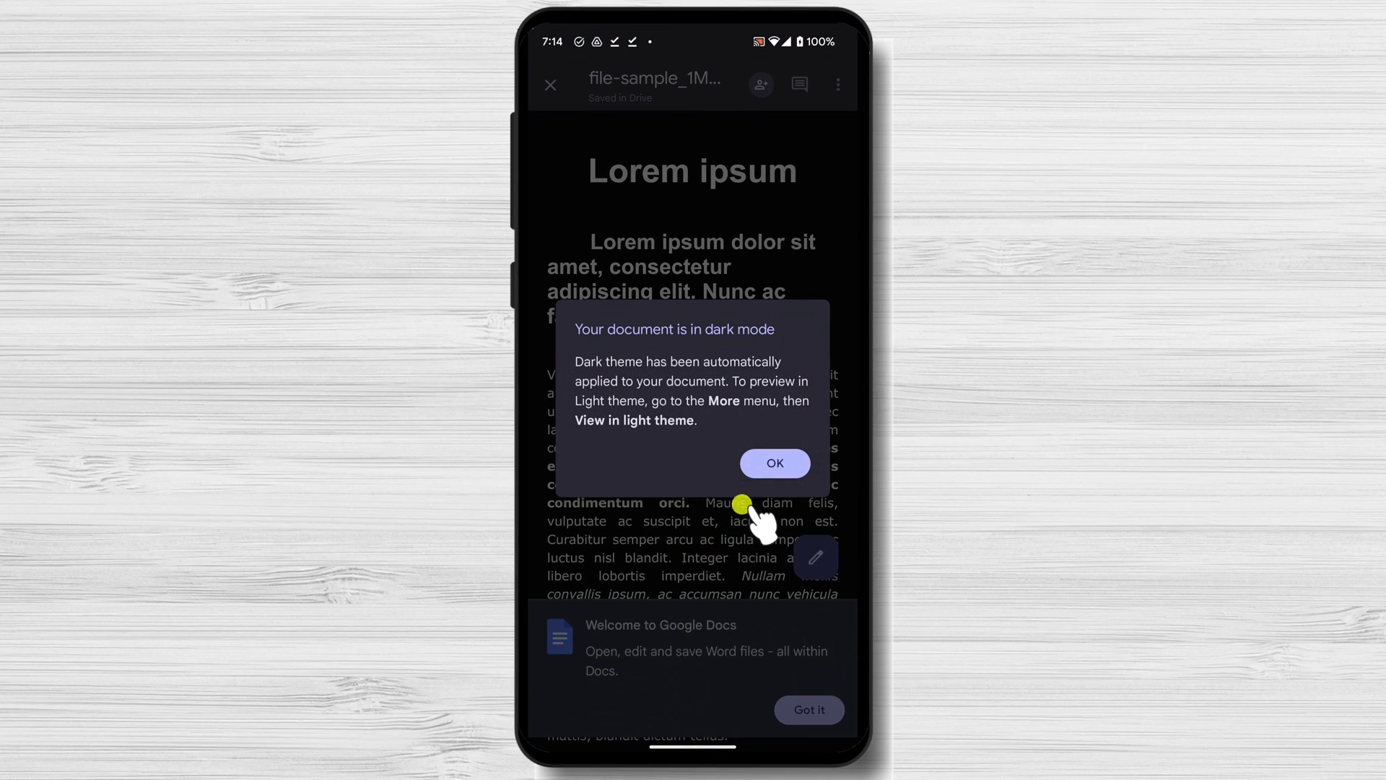
- Dismiss the Docs notices and Save As the document in PDF Document (.pdf) format
{"action": "left_click", "coordinate": [775, 463]}
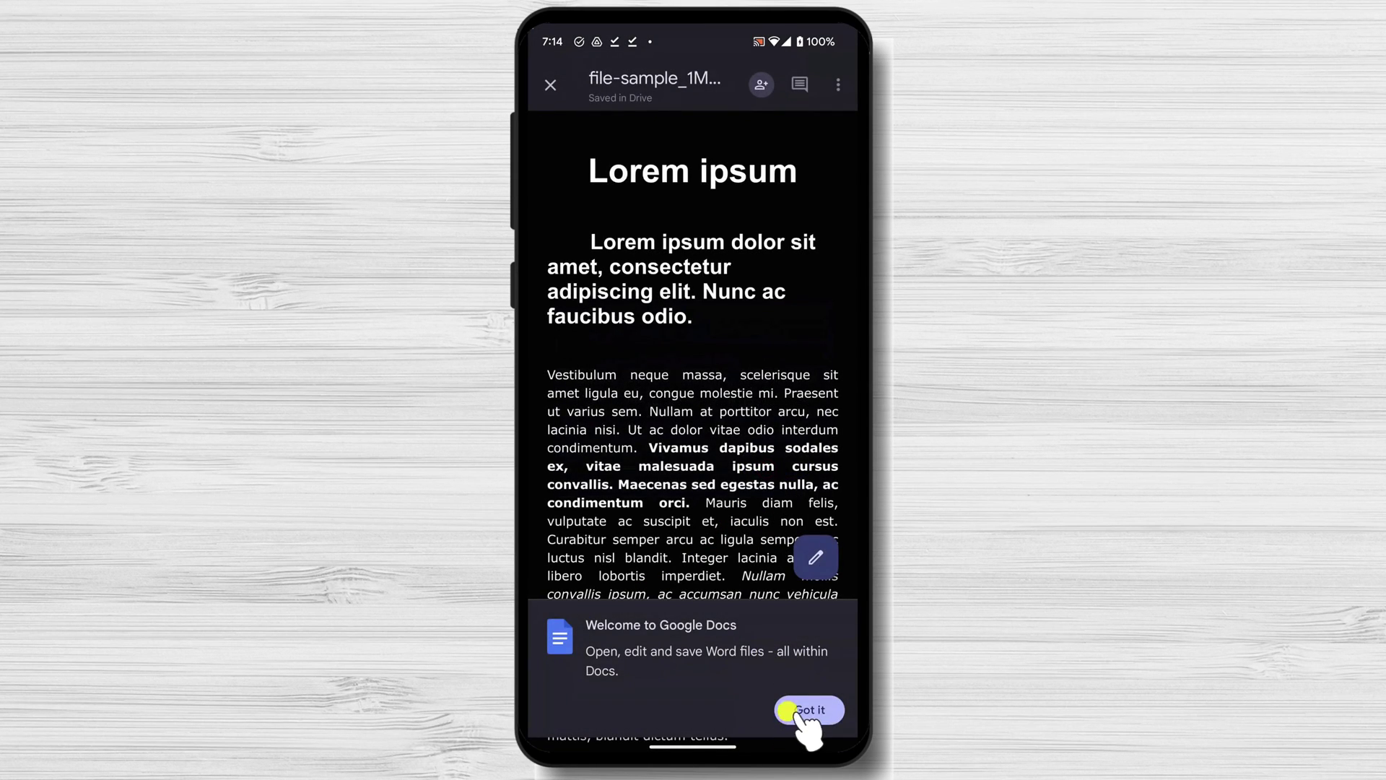
{"action": "left_click", "coordinate": [793, 711]}
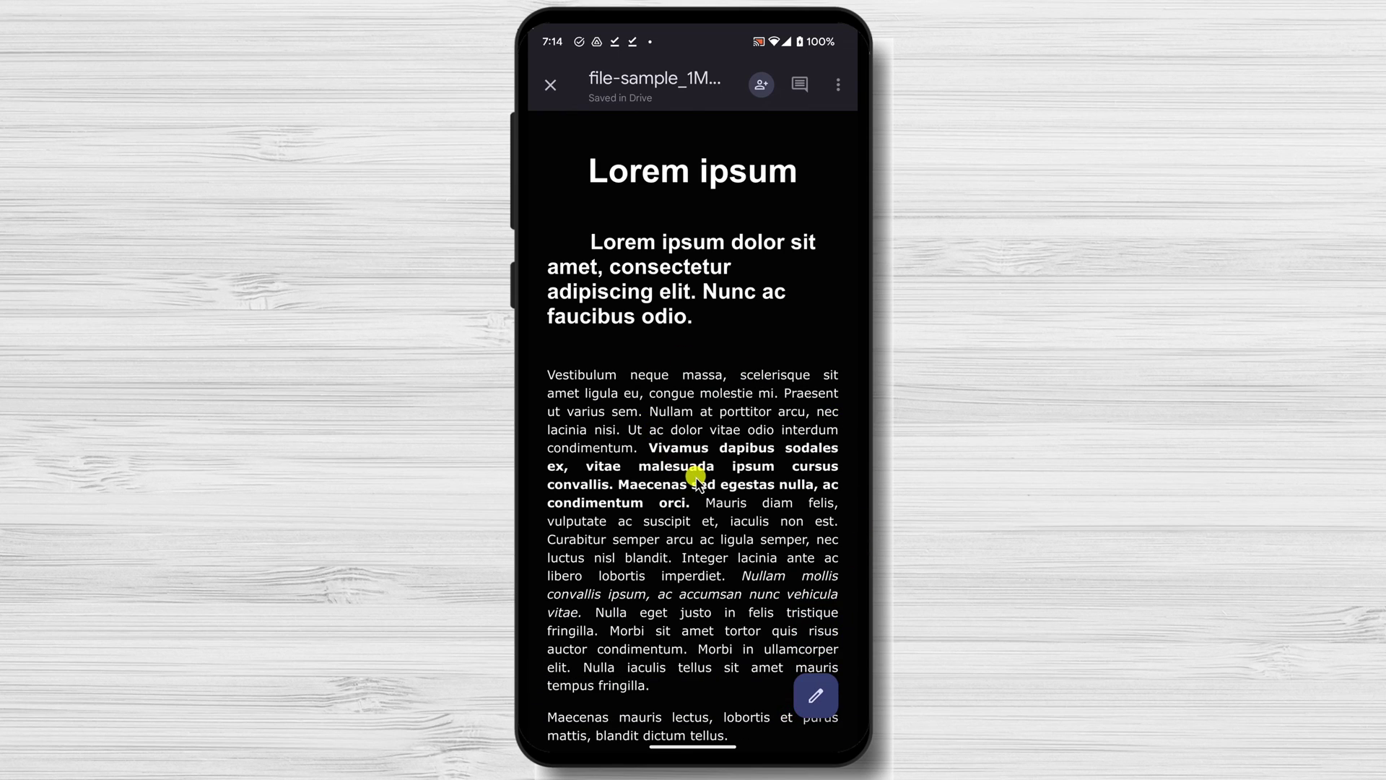
{"action": "left_click", "coordinate": [843, 86]}
{"action": "left_click", "coordinate": [795, 501]}
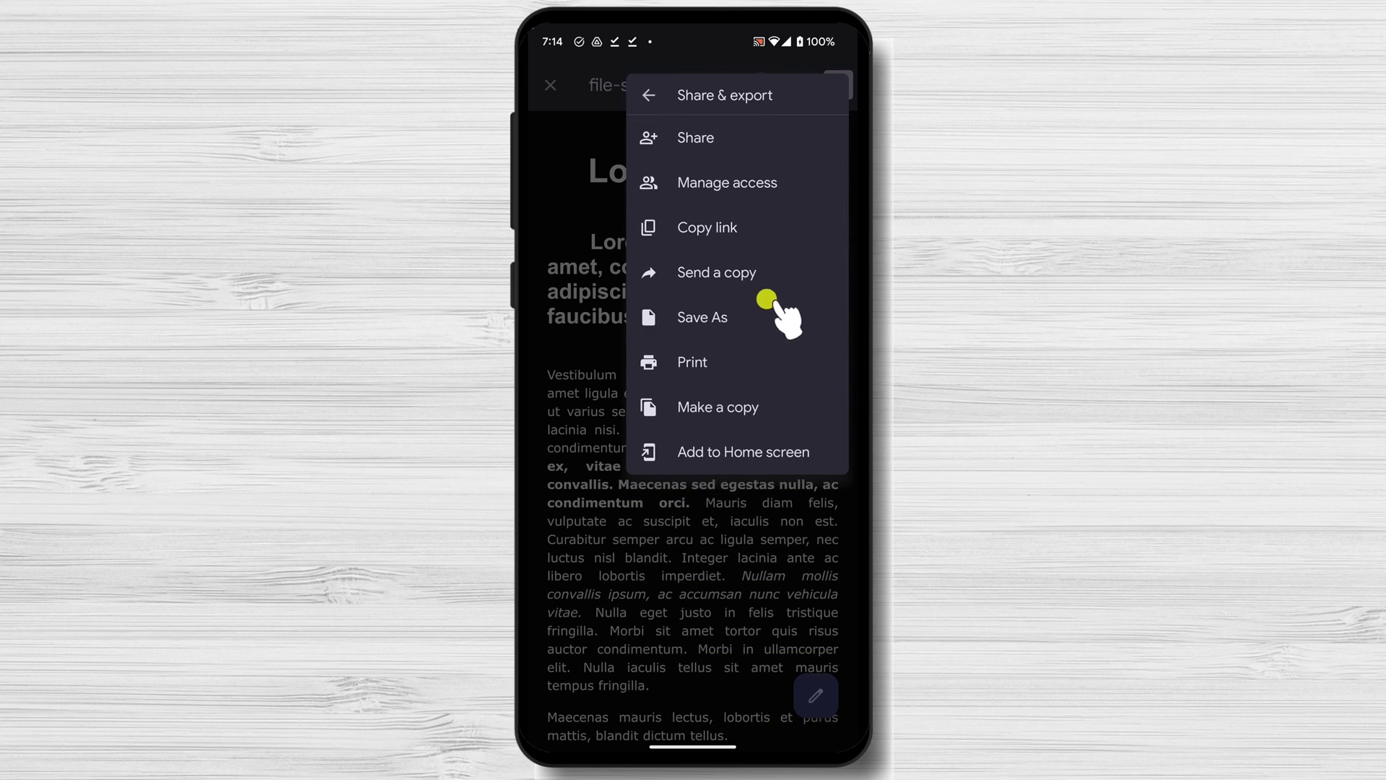
{"action": "left_click", "coordinate": [723, 317]}
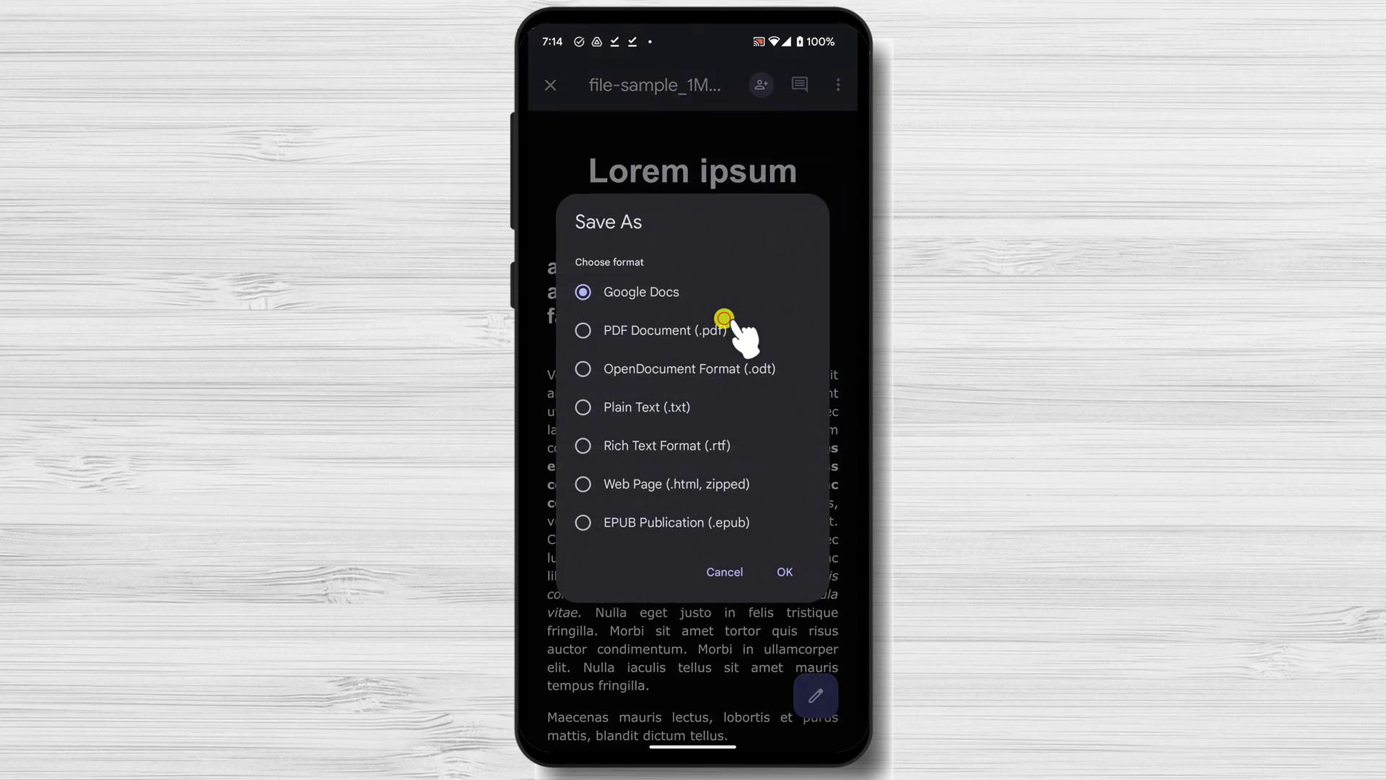
{"action": "left_click", "coordinate": [669, 332]}
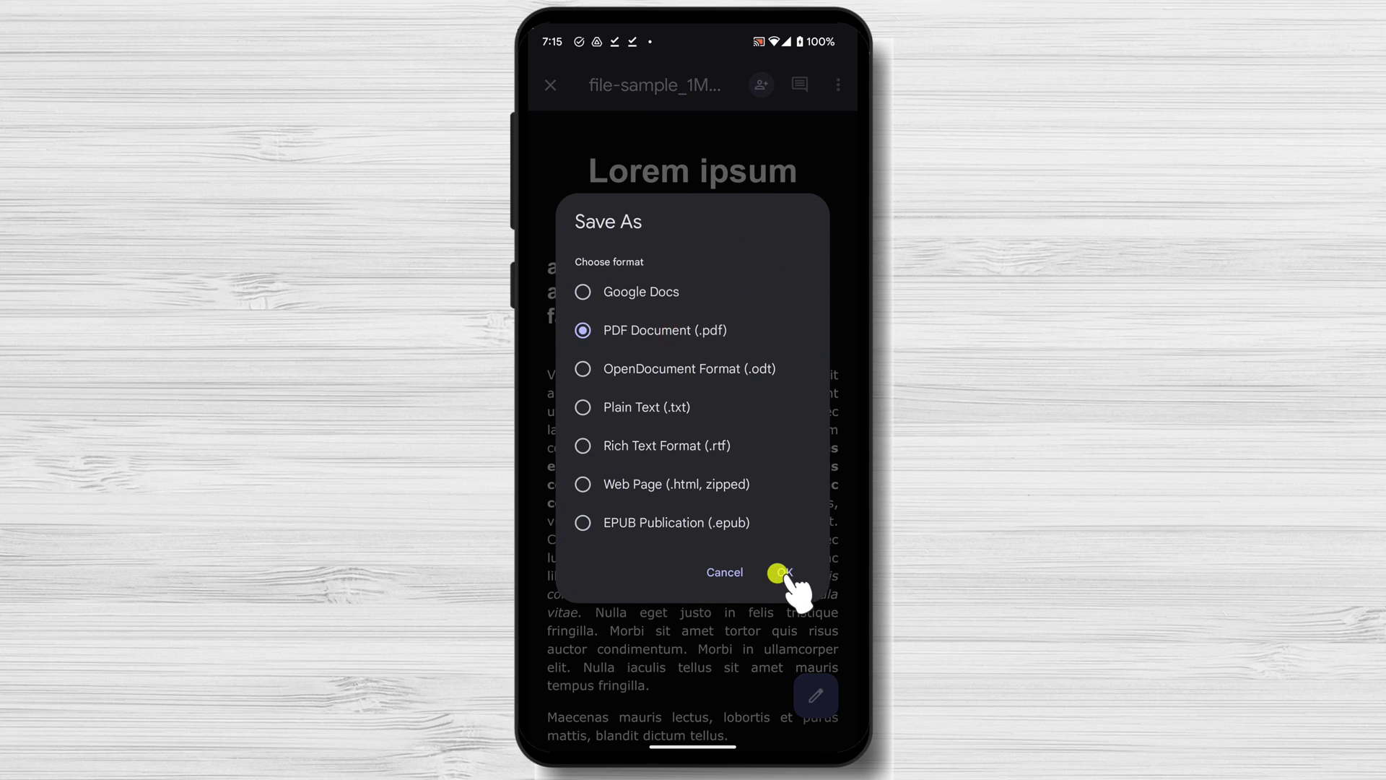
{"action": "left_click", "coordinate": [782, 572]}
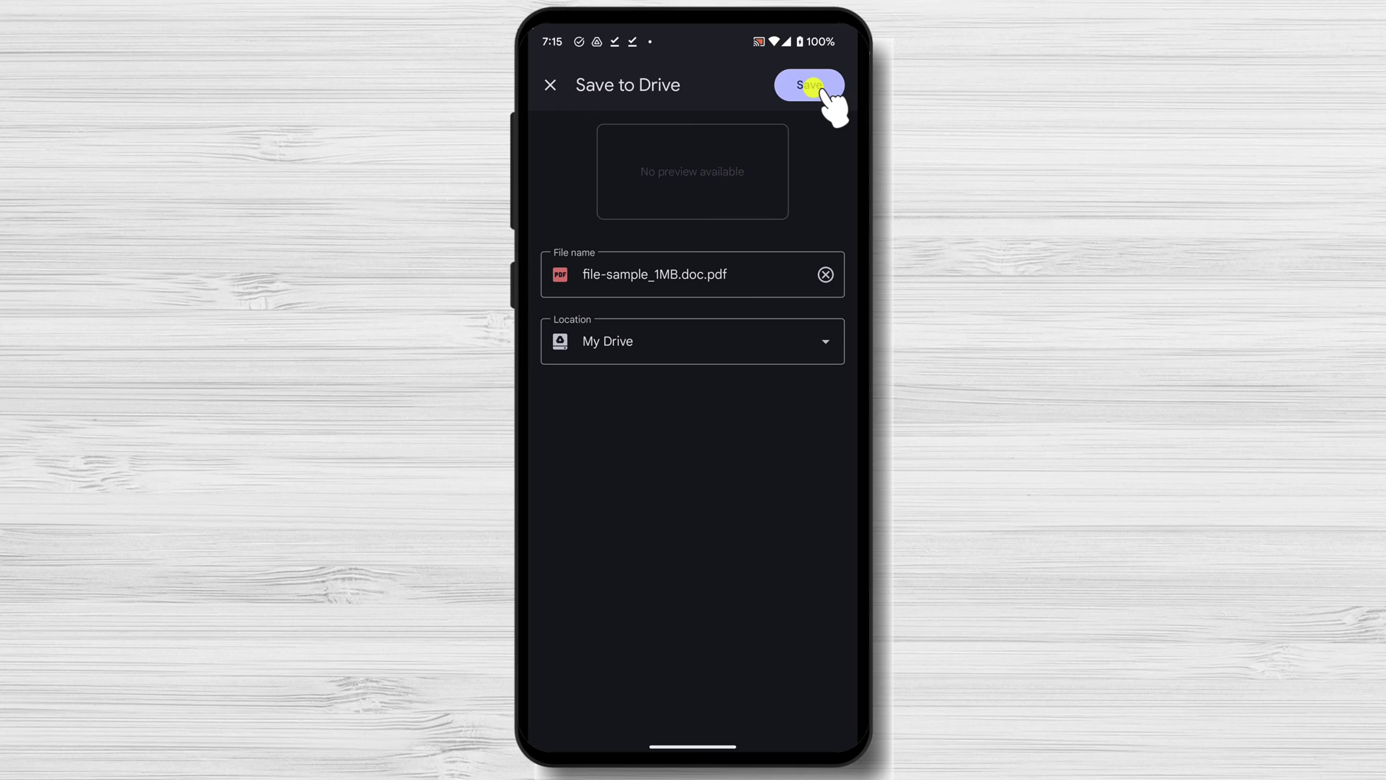
- Set My Drive as the location and save file-sample_1MB.doc.pdf there
{"action": "left_click", "coordinate": [673, 347]}
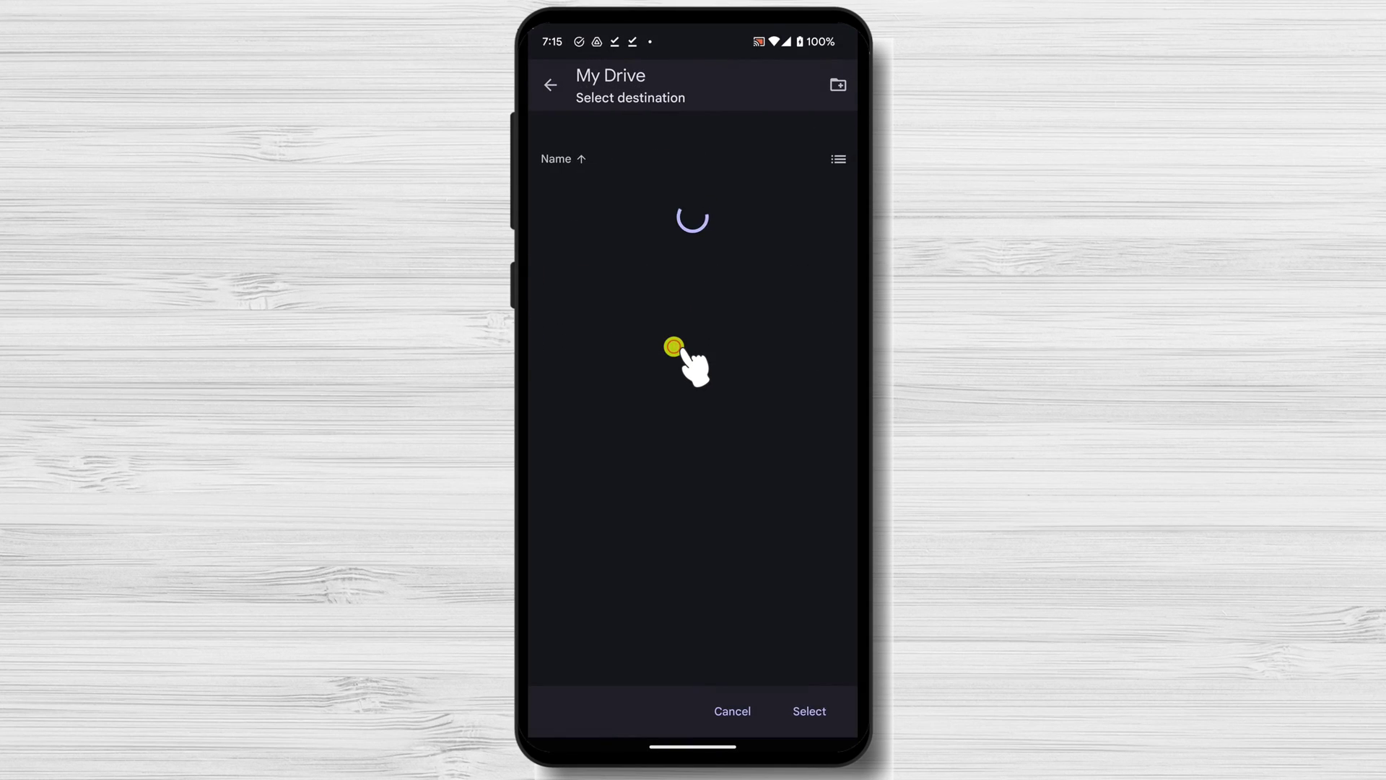
{"action": "left_click", "coordinate": [550, 92]}
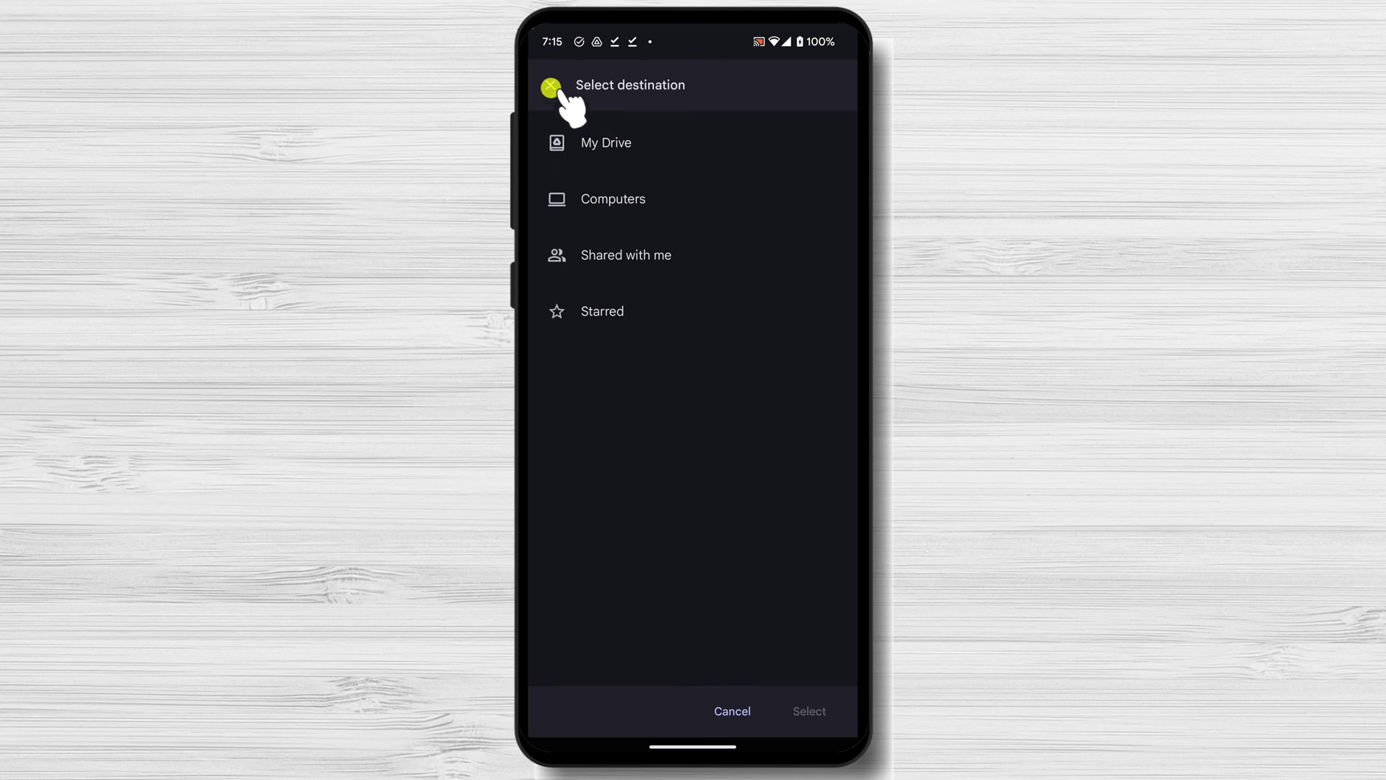
{"action": "left_click", "coordinate": [588, 143]}
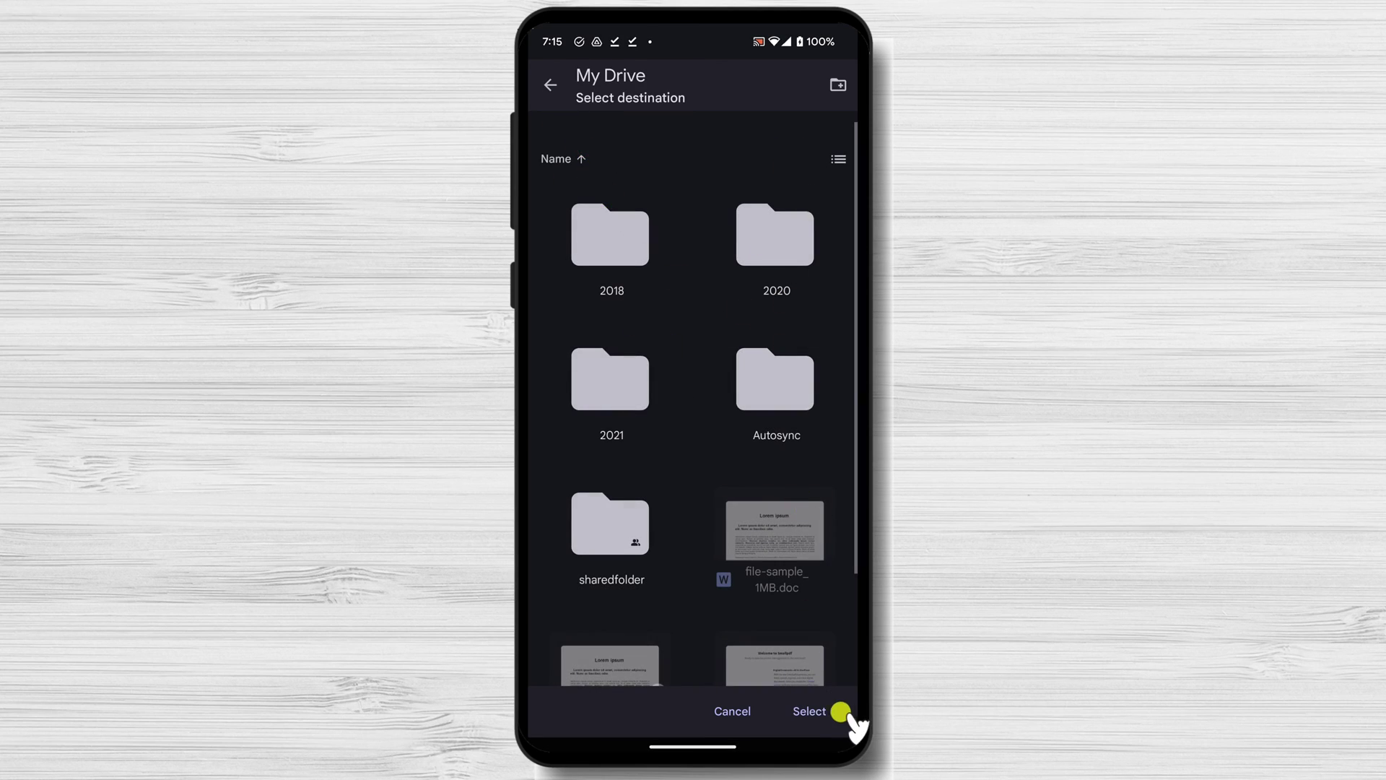
{"action": "left_click", "coordinate": [811, 714]}
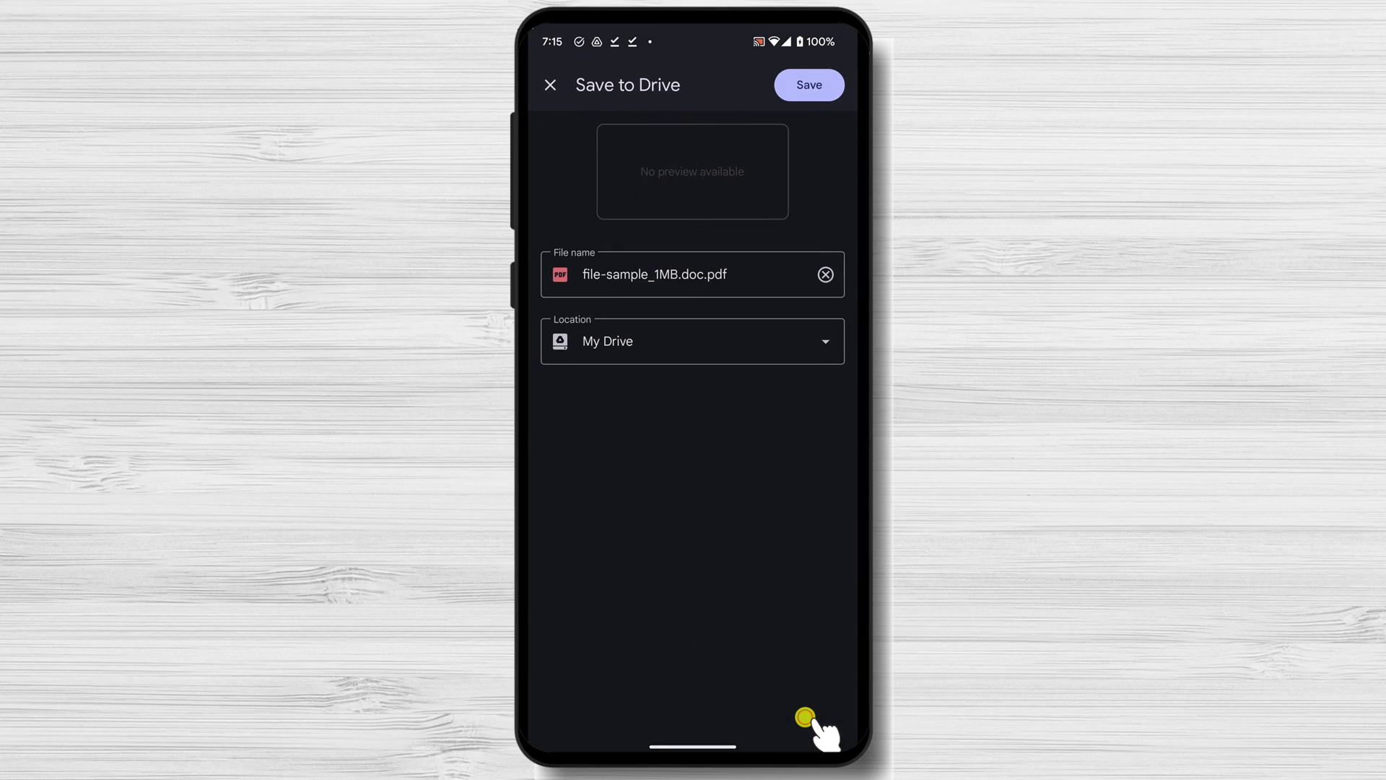
{"action": "left_click", "coordinate": [801, 88]}
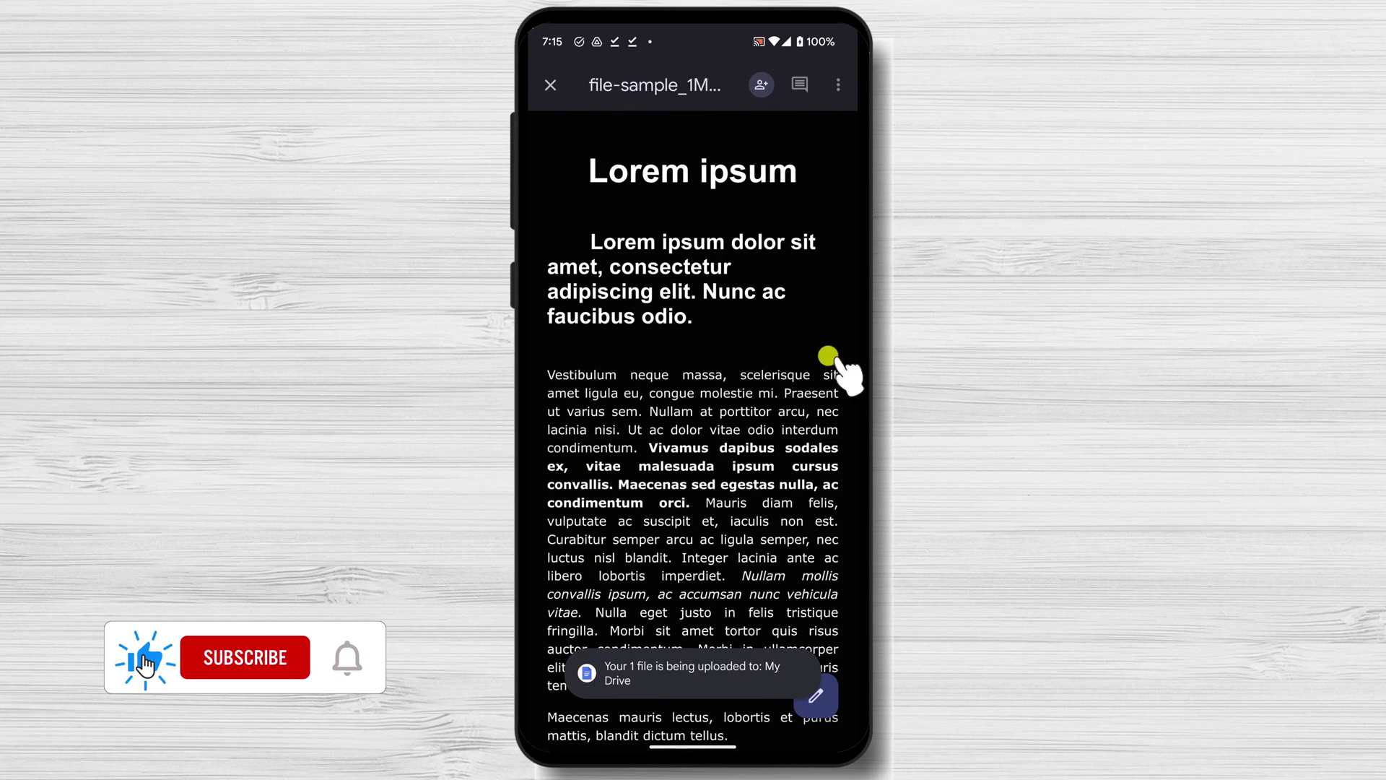